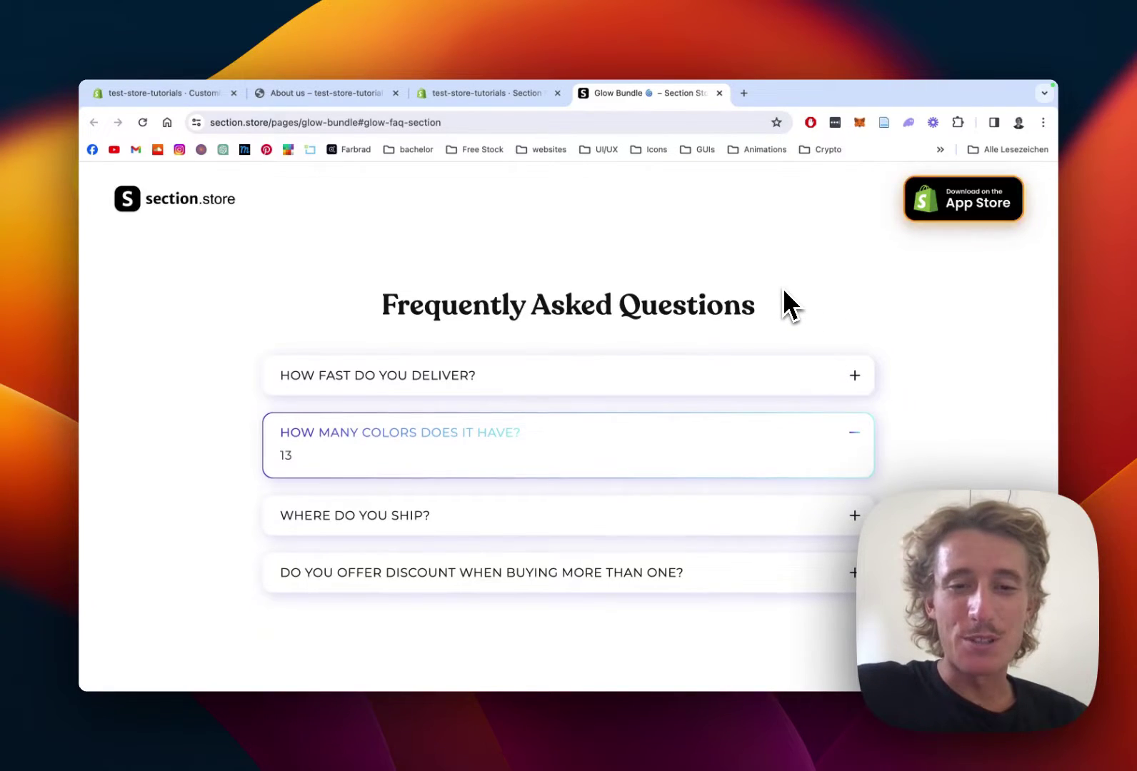
Expand the delivery and colours questions' answers in the FAQ on the page.
{"action": "scroll", "coordinate": [783, 288], "scroll_direction": "down", "scroll_amount": 1}
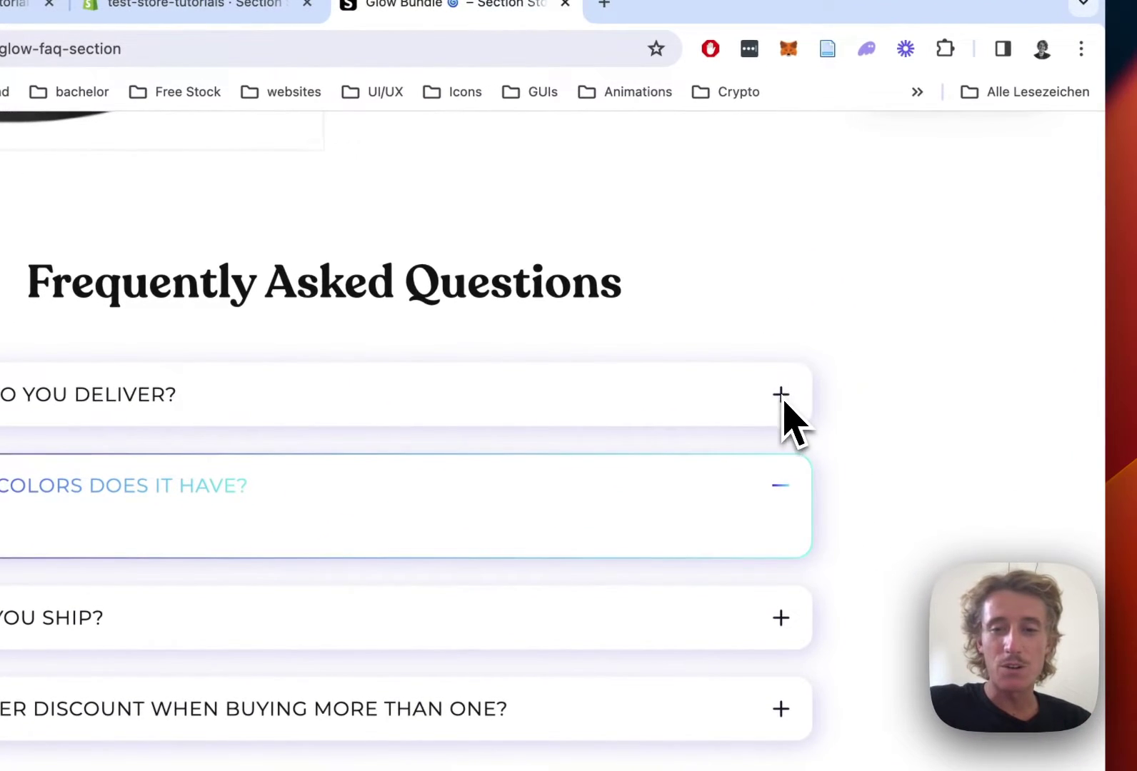
{"action": "left_click", "coordinate": [783, 400]}
{"action": "scroll", "coordinate": [784, 402], "scroll_direction": "down", "scroll_amount": 3}
{"action": "left_click", "coordinate": [785, 429]}
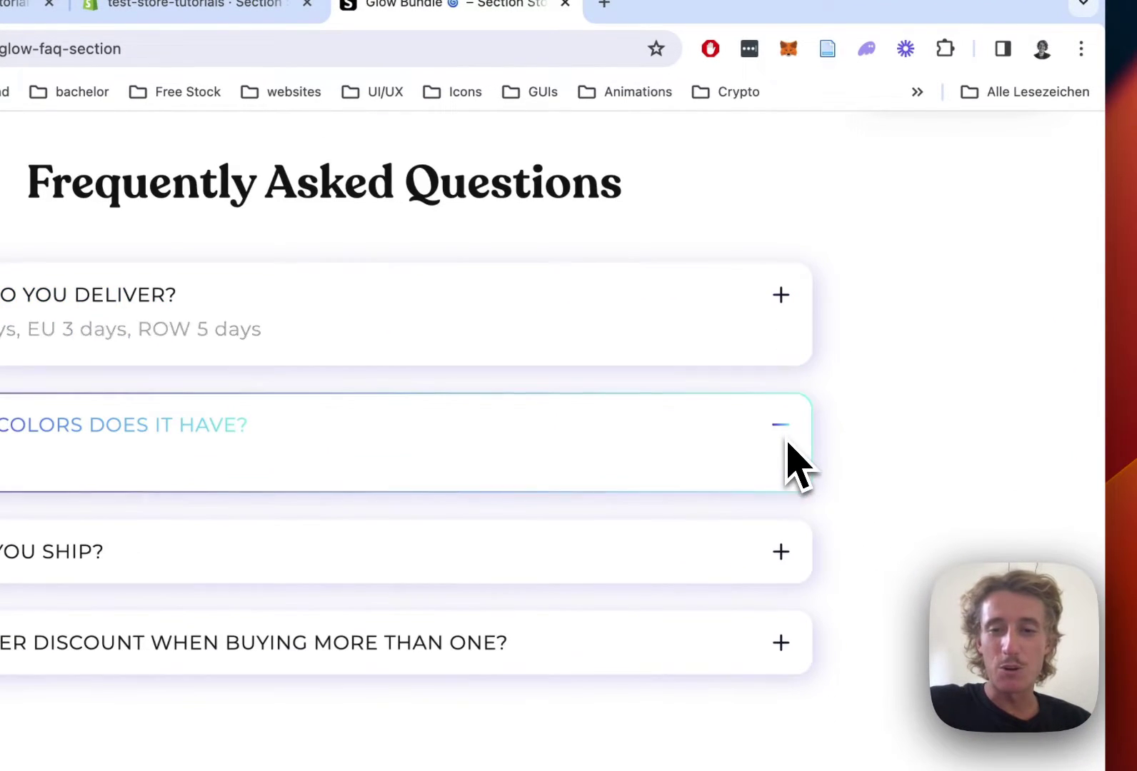
{"action": "left_click", "coordinate": [781, 299]}
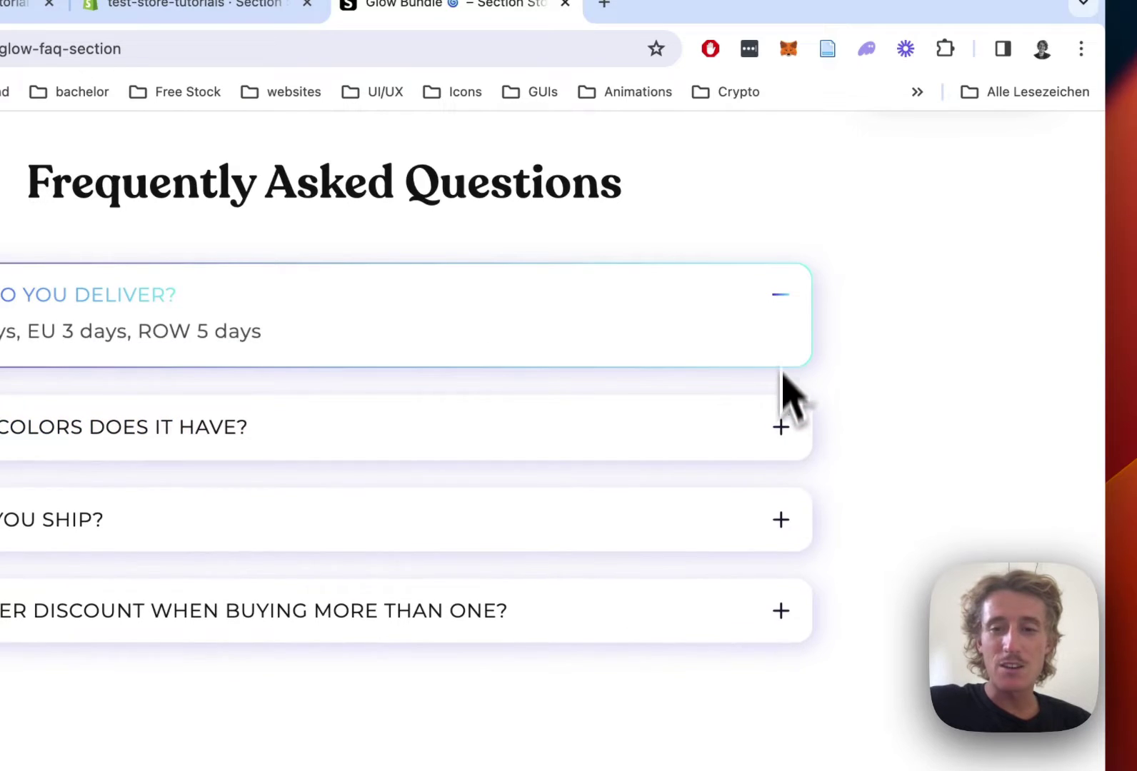
{"action": "left_click", "coordinate": [785, 433]}
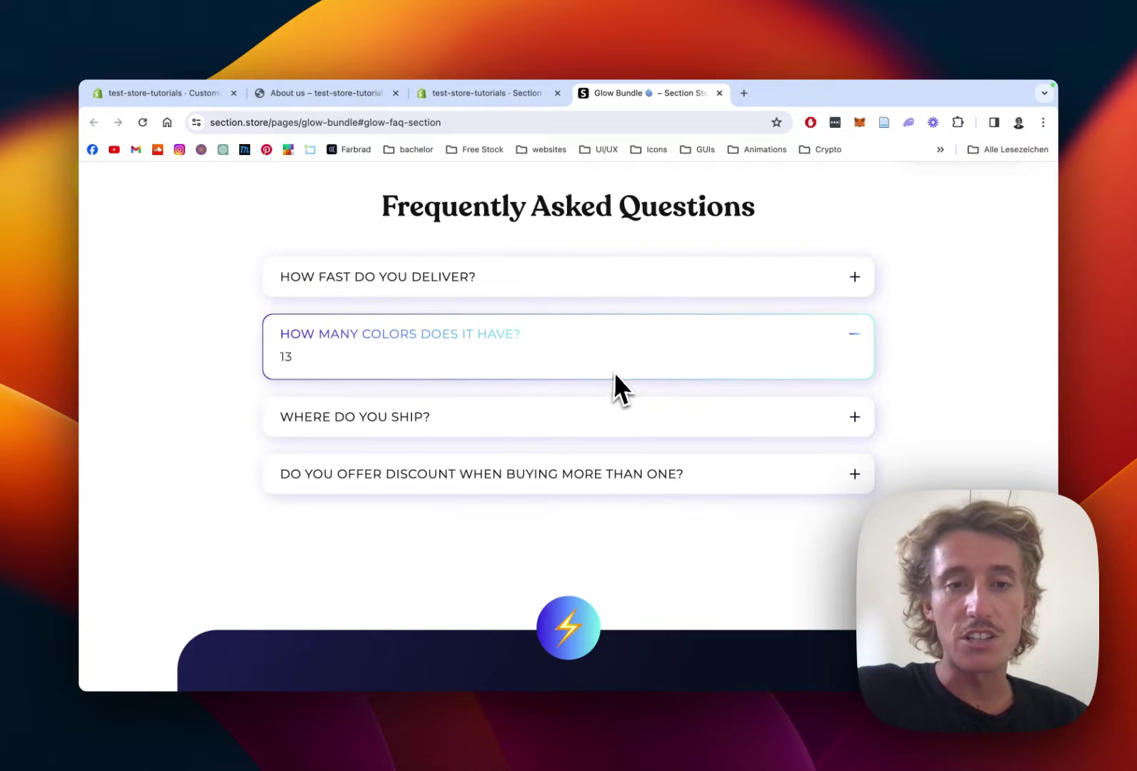
{"action": "scroll", "coordinate": [616, 371], "scroll_direction": "up", "scroll_amount": 1}
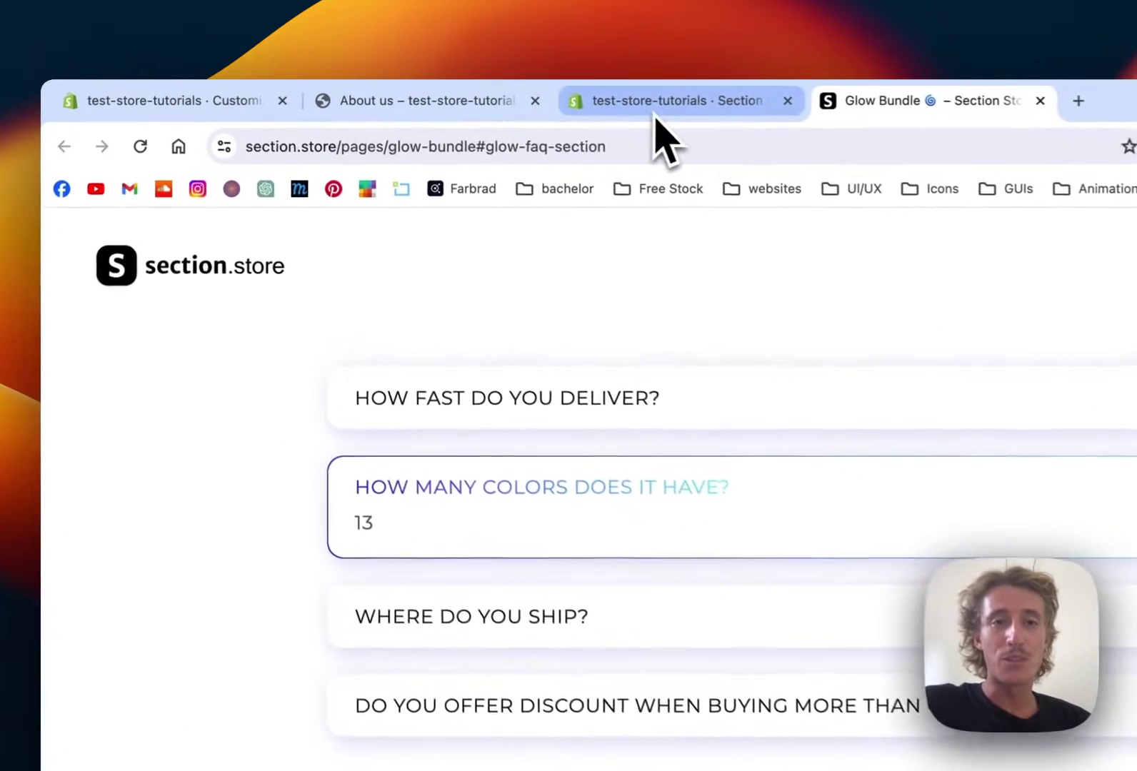
Go to the Section Store admin page and open its Explore Sections catalogue.
{"action": "left_click", "coordinate": [474, 94]}
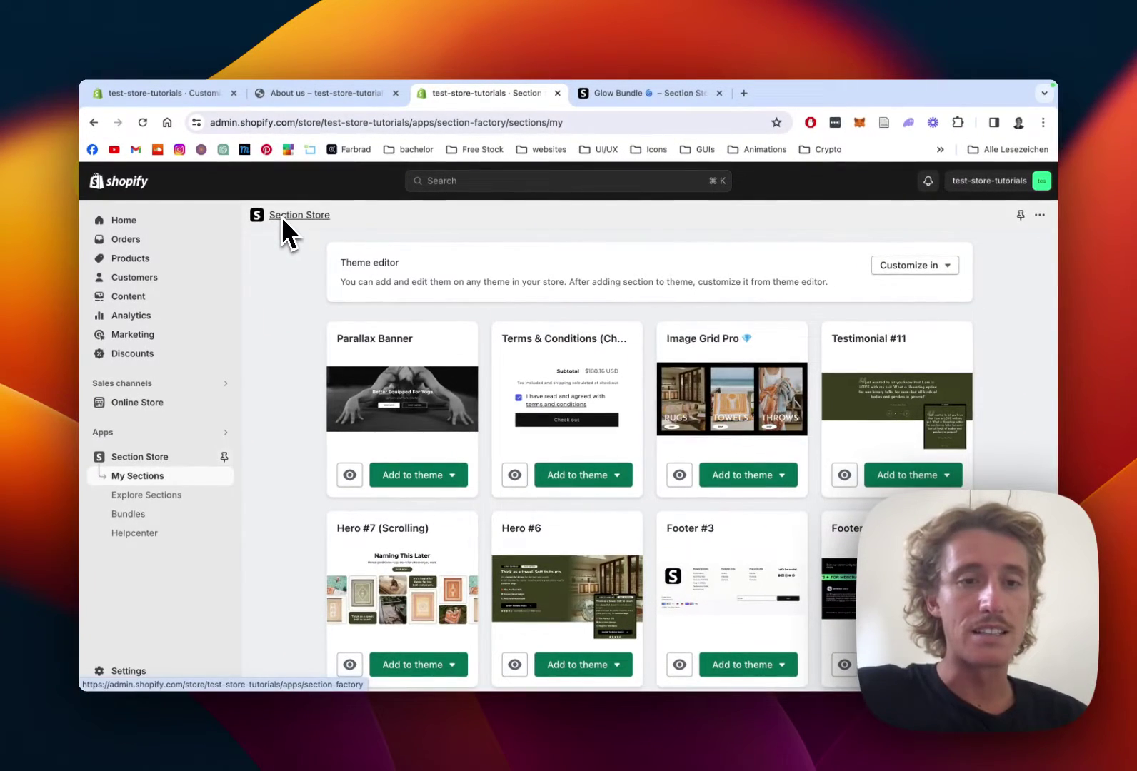
{"action": "scroll", "coordinate": [300, 389], "scroll_direction": "down", "scroll_amount": 1}
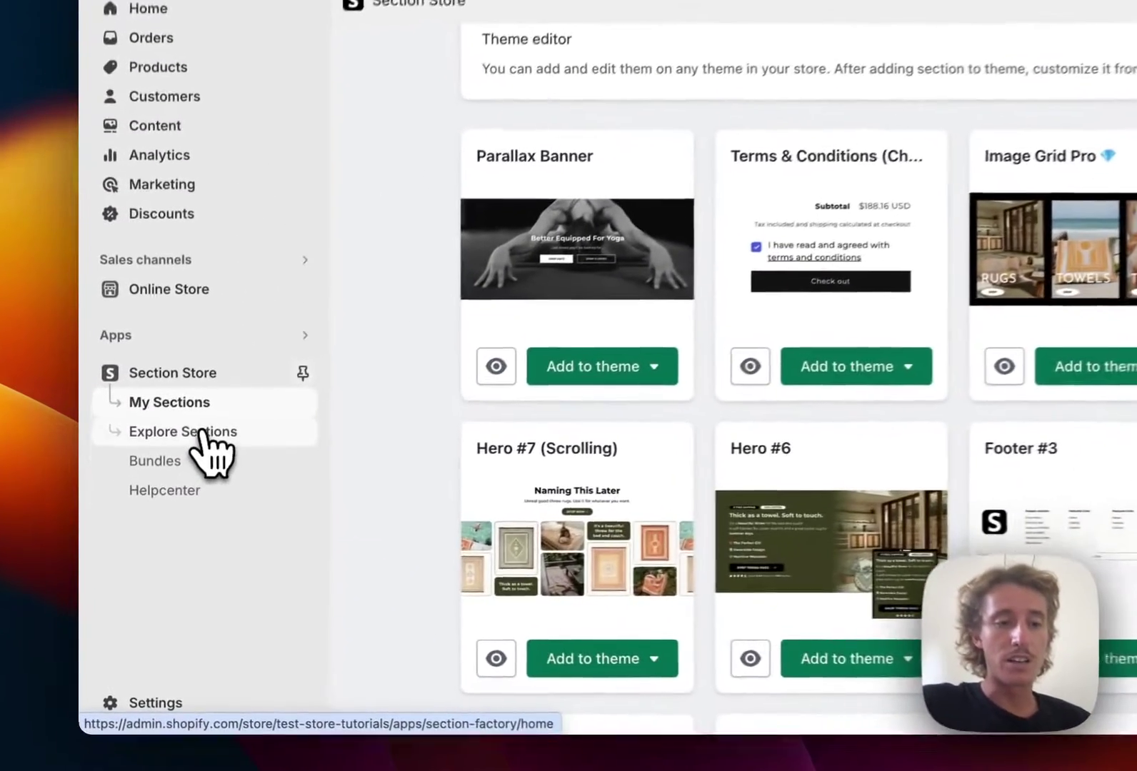
{"action": "left_click", "coordinate": [206, 431]}
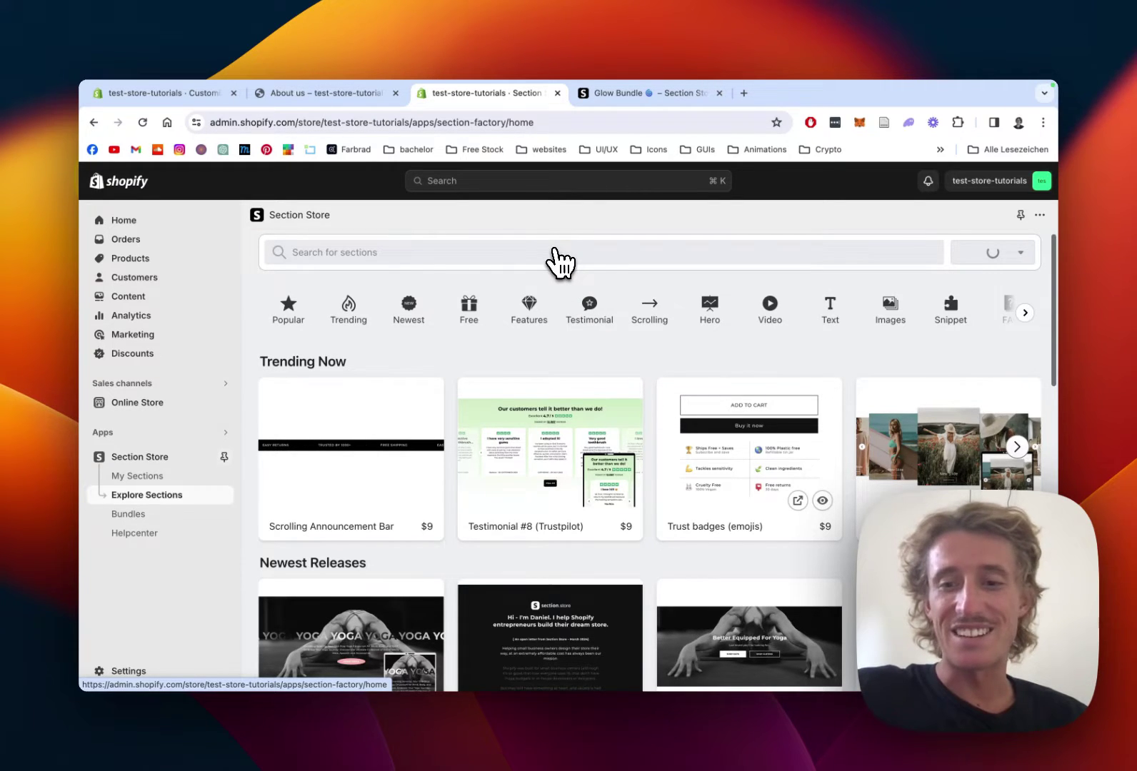
Search the catalogue for 'glow', then view and close the Glow FAQ section's details.
{"action": "left_click", "coordinate": [551, 250]}
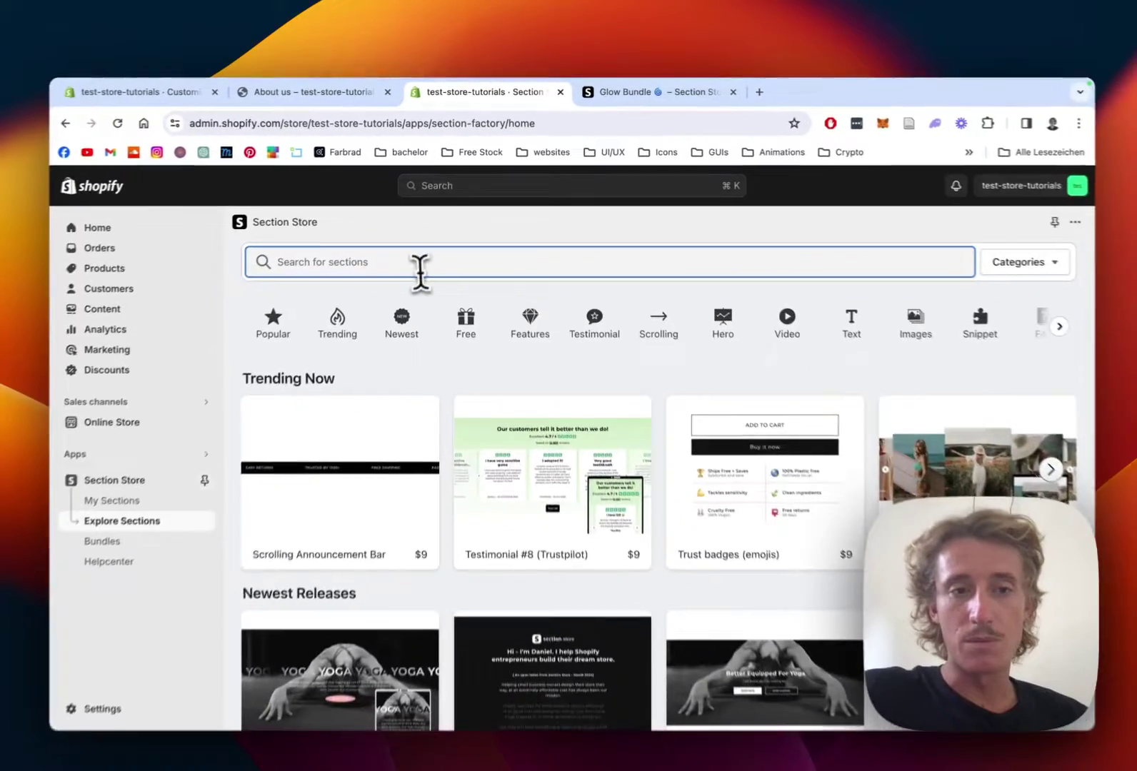
{"action": "type", "text": "glow"}
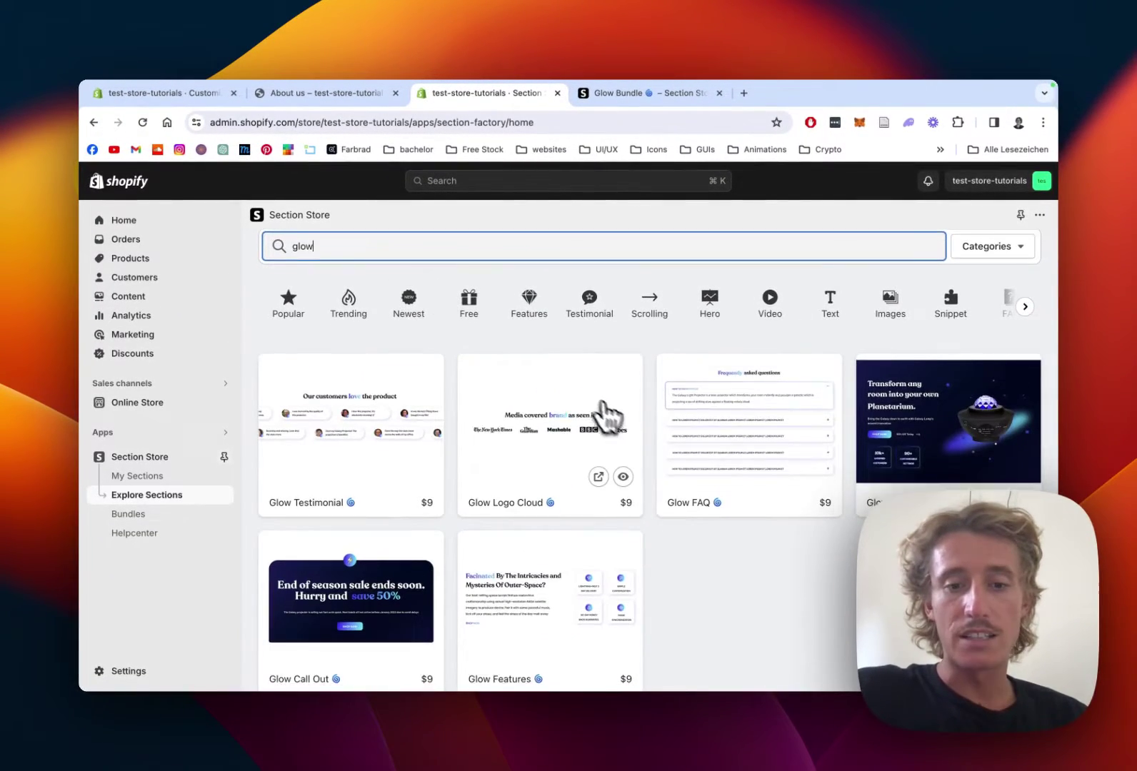
{"action": "scroll", "coordinate": [625, 427], "scroll_direction": "down", "scroll_amount": 1}
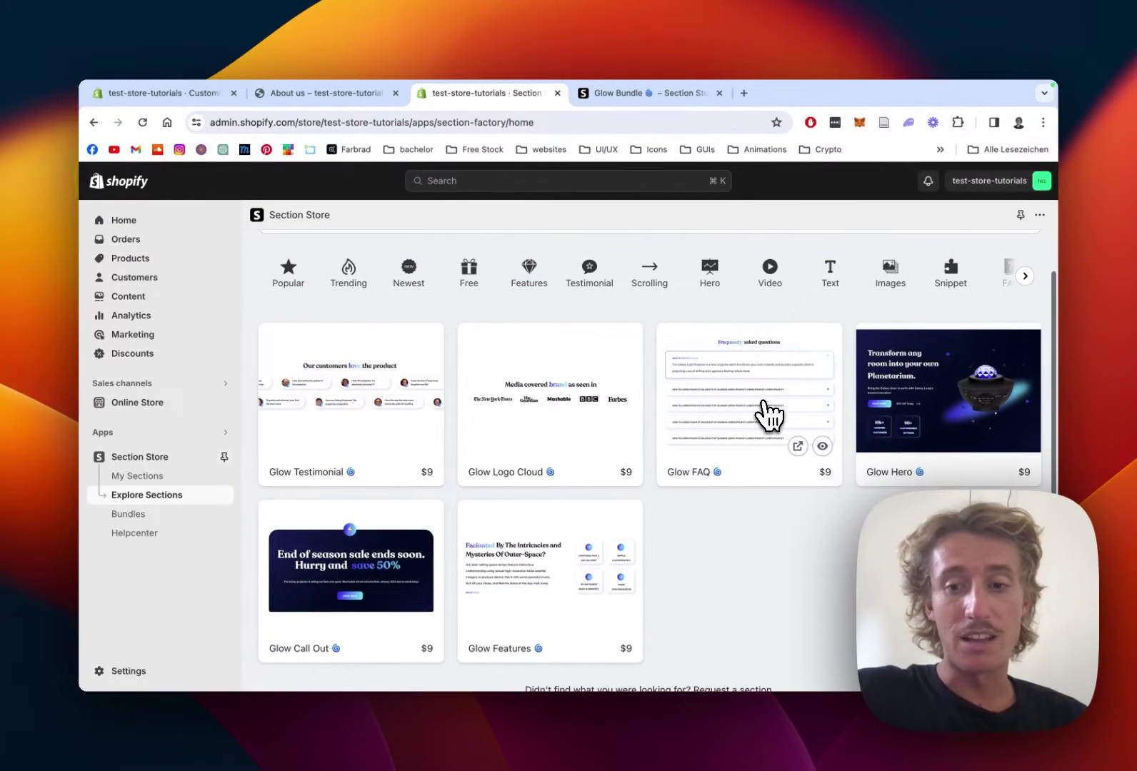
{"action": "left_click", "coordinate": [769, 414]}
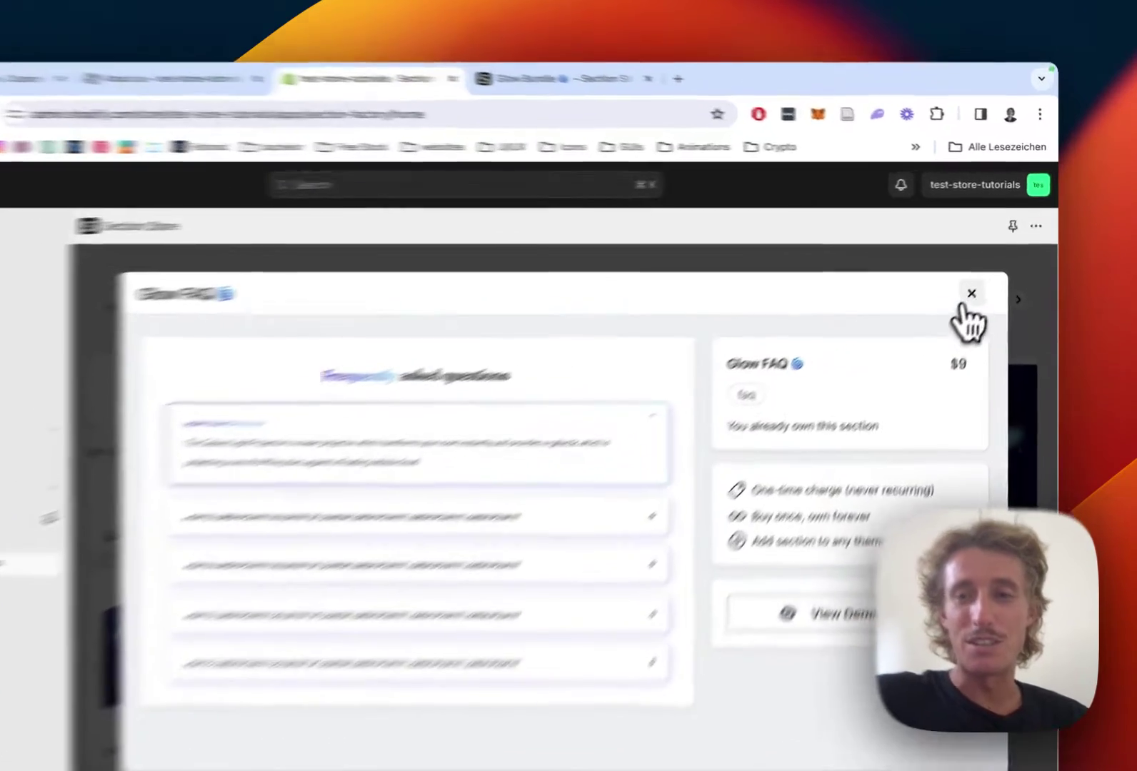
{"action": "left_click", "coordinate": [986, 271]}
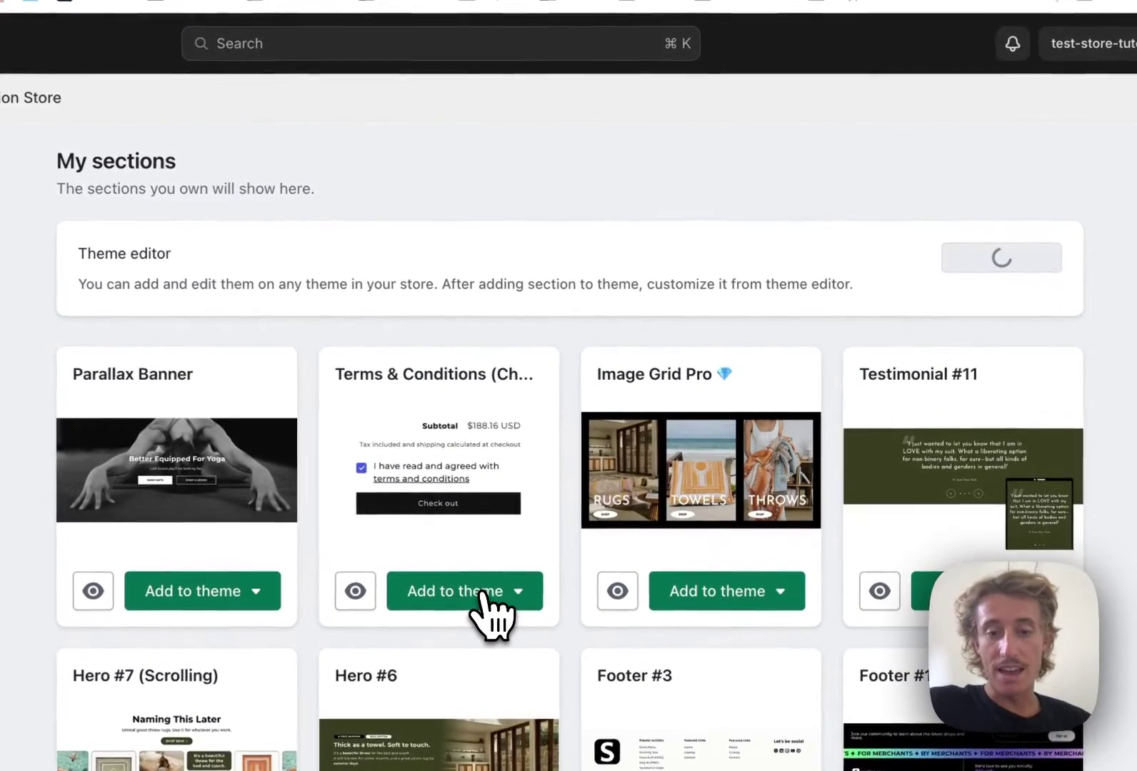
{"action": "left_click", "coordinate": [597, 525]}
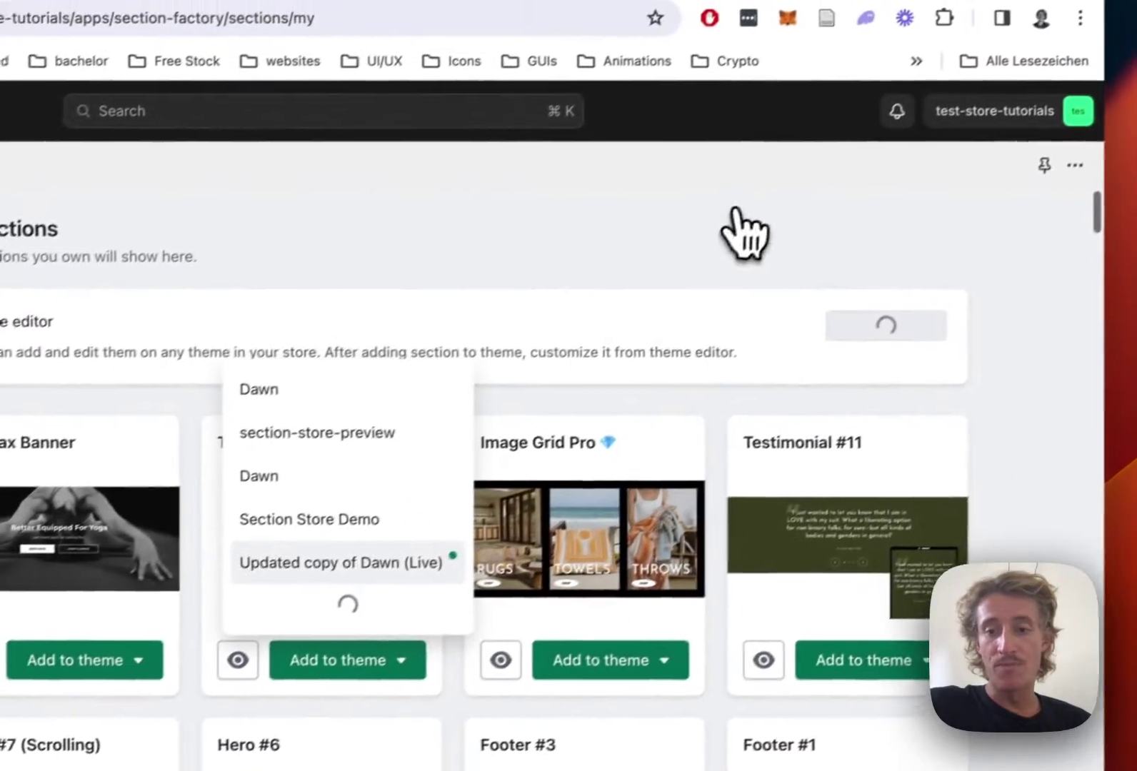
{"action": "left_click", "coordinate": [819, 208]}
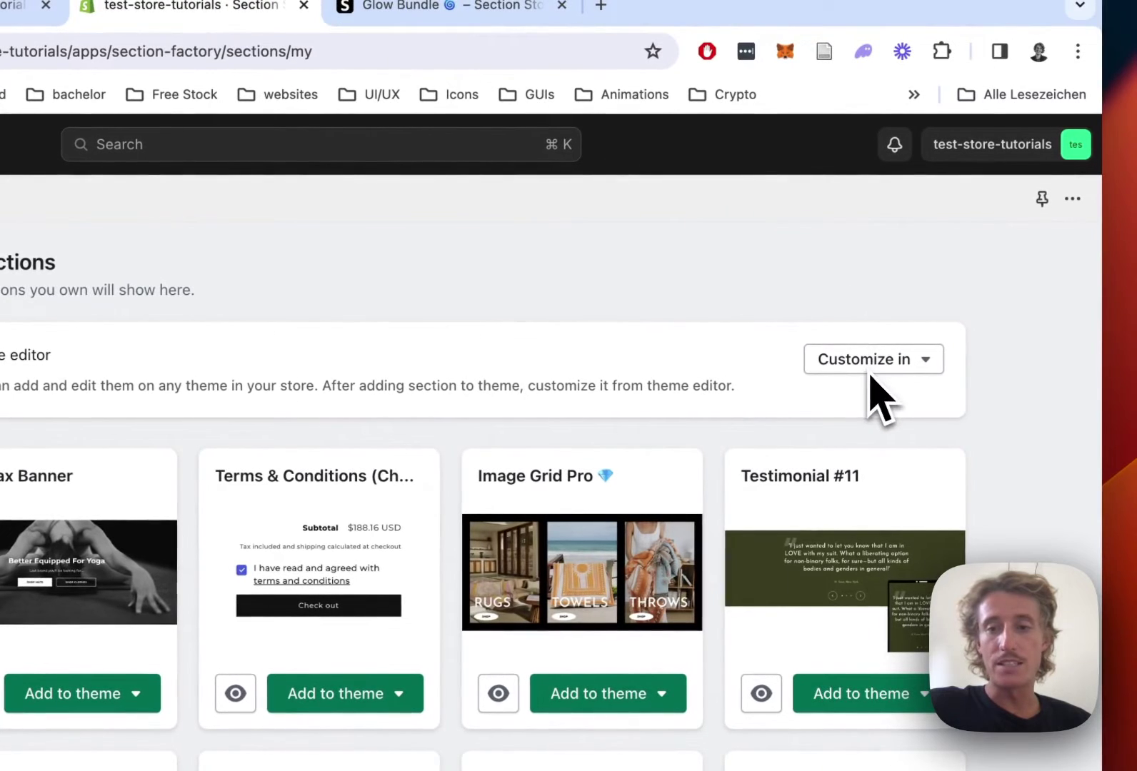
{"action": "left_click", "coordinate": [867, 360]}
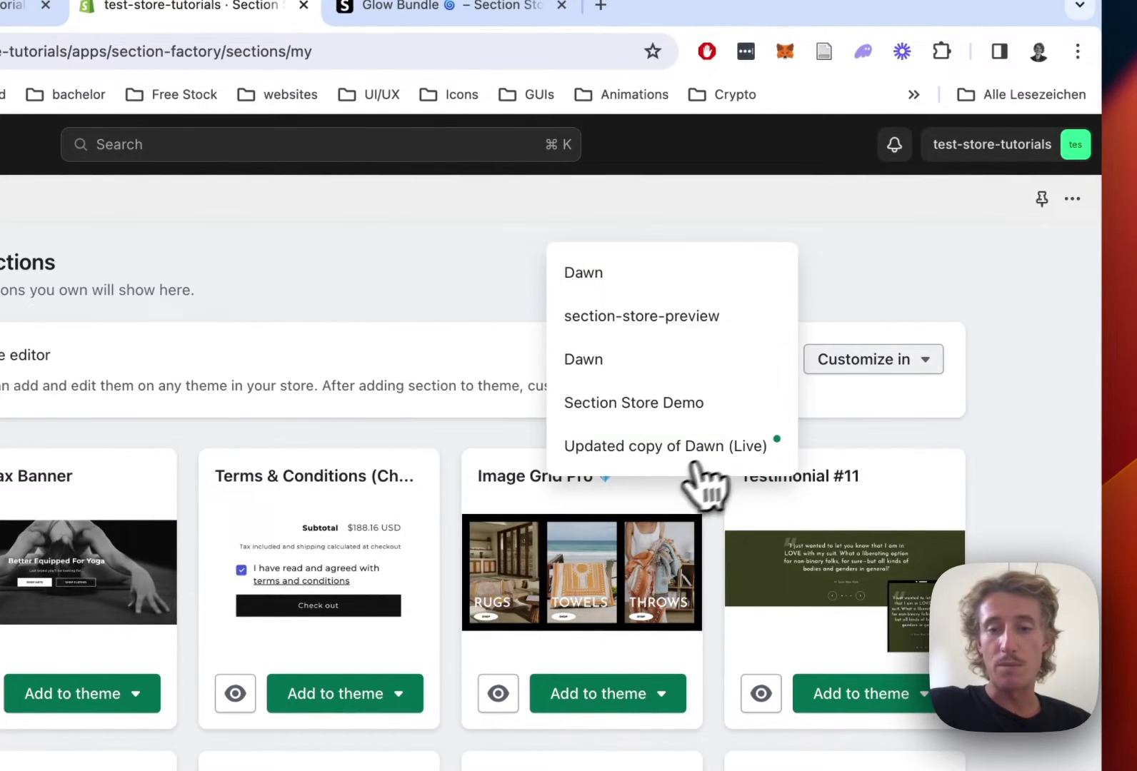
{"action": "left_click", "coordinate": [416, 283]}
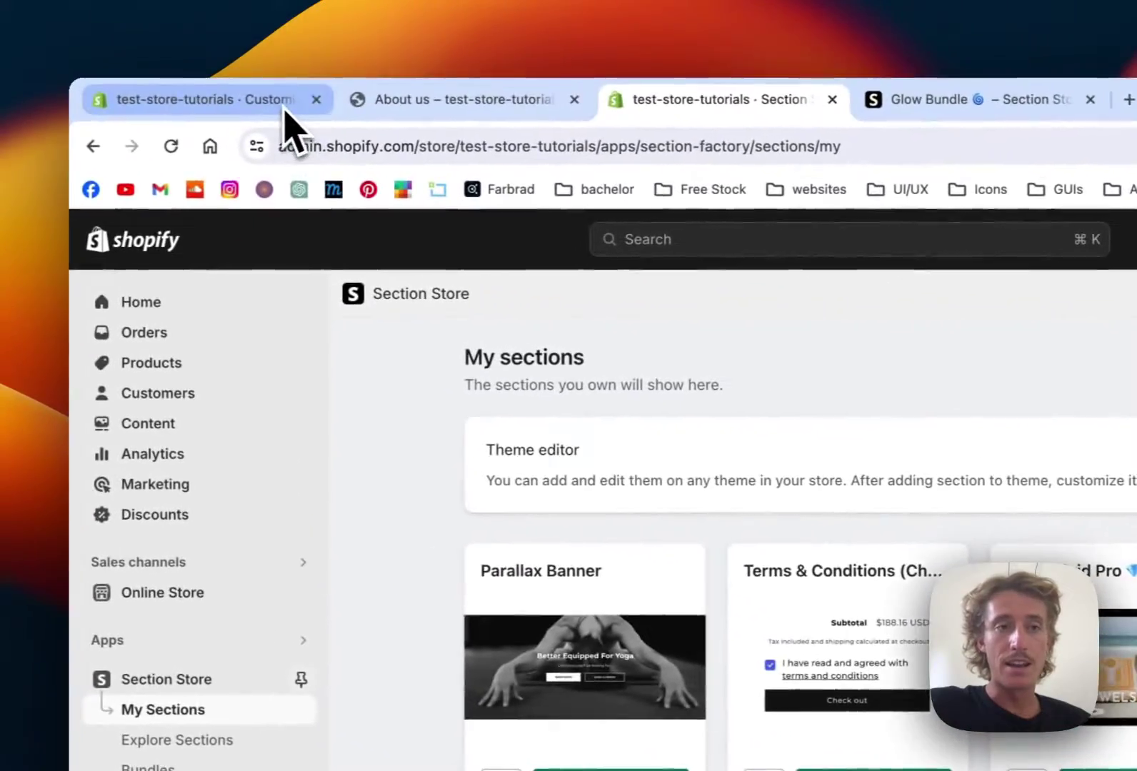
In the About us theme editor, add the SS - Glow FAQ section found by searching 'faq'.
{"action": "left_click", "coordinate": [127, 82]}
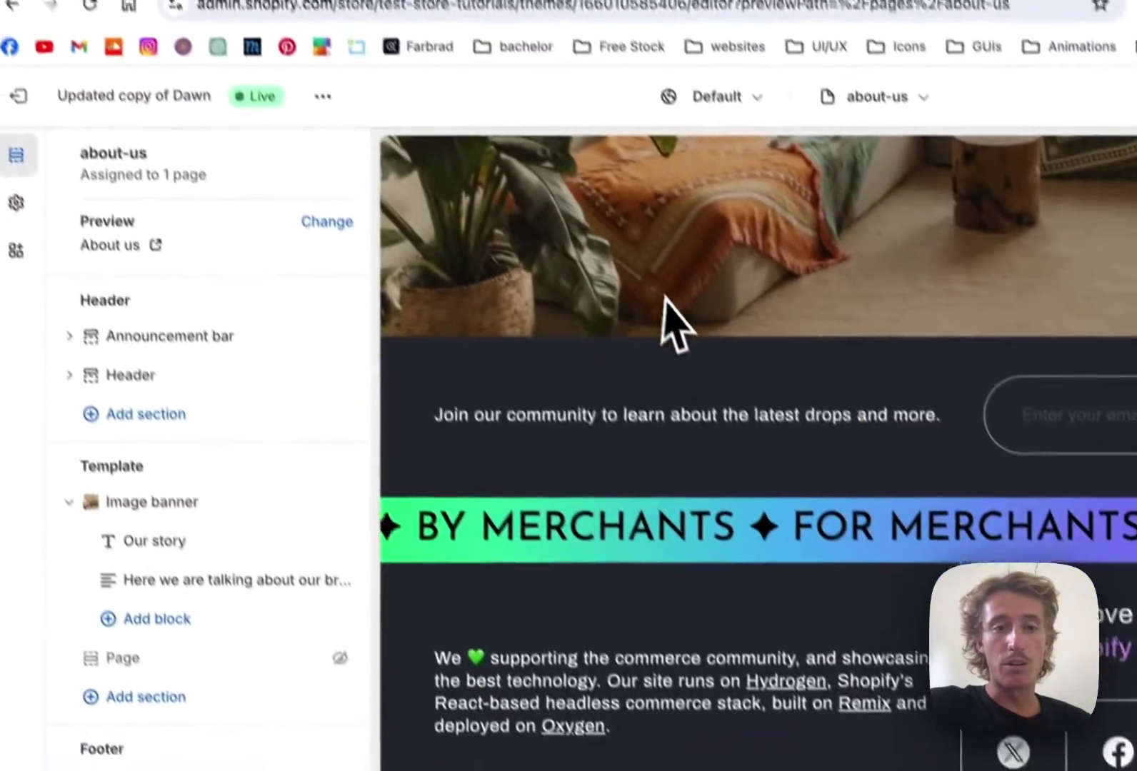
{"action": "scroll", "coordinate": [760, 466], "scroll_direction": "up", "scroll_amount": 1}
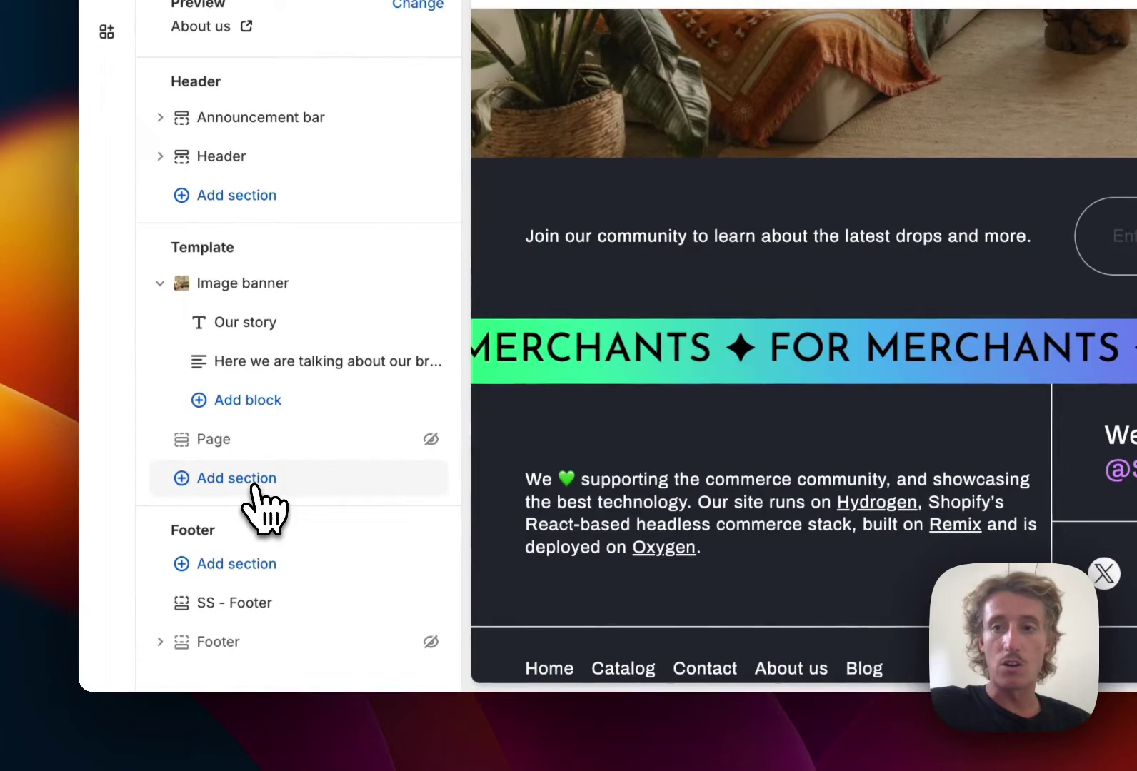
{"action": "left_click", "coordinate": [254, 487]}
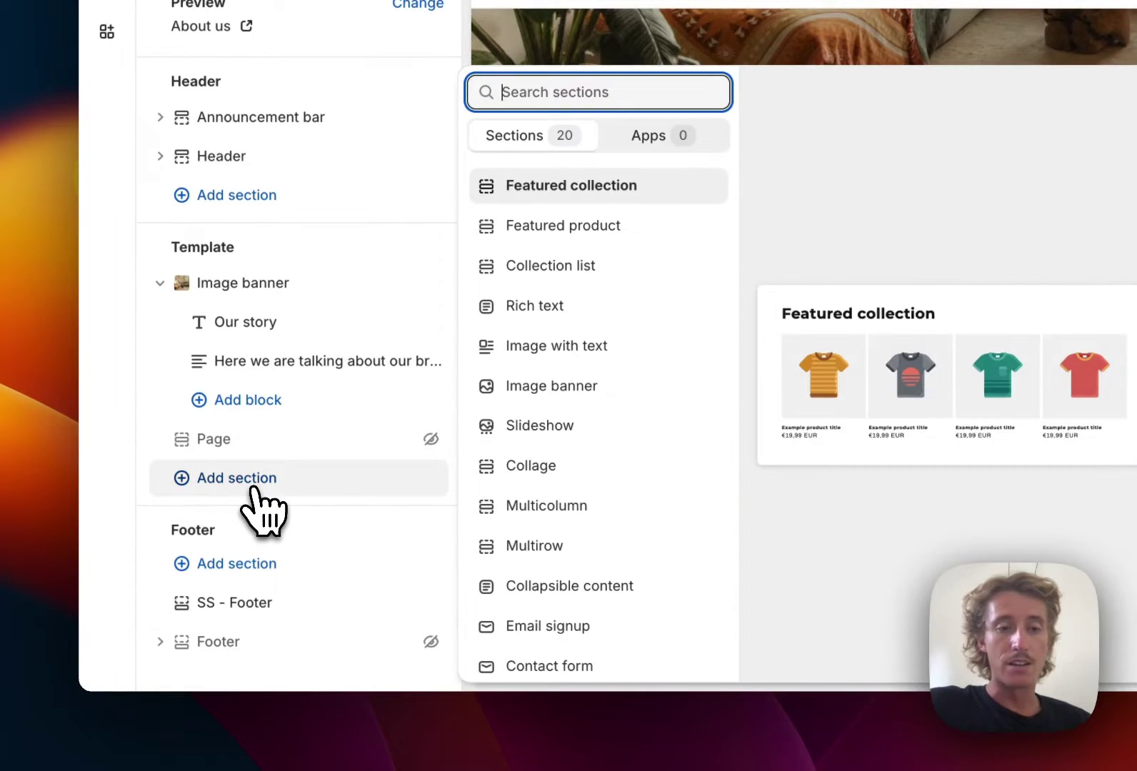
{"action": "type", "text": "faq"}
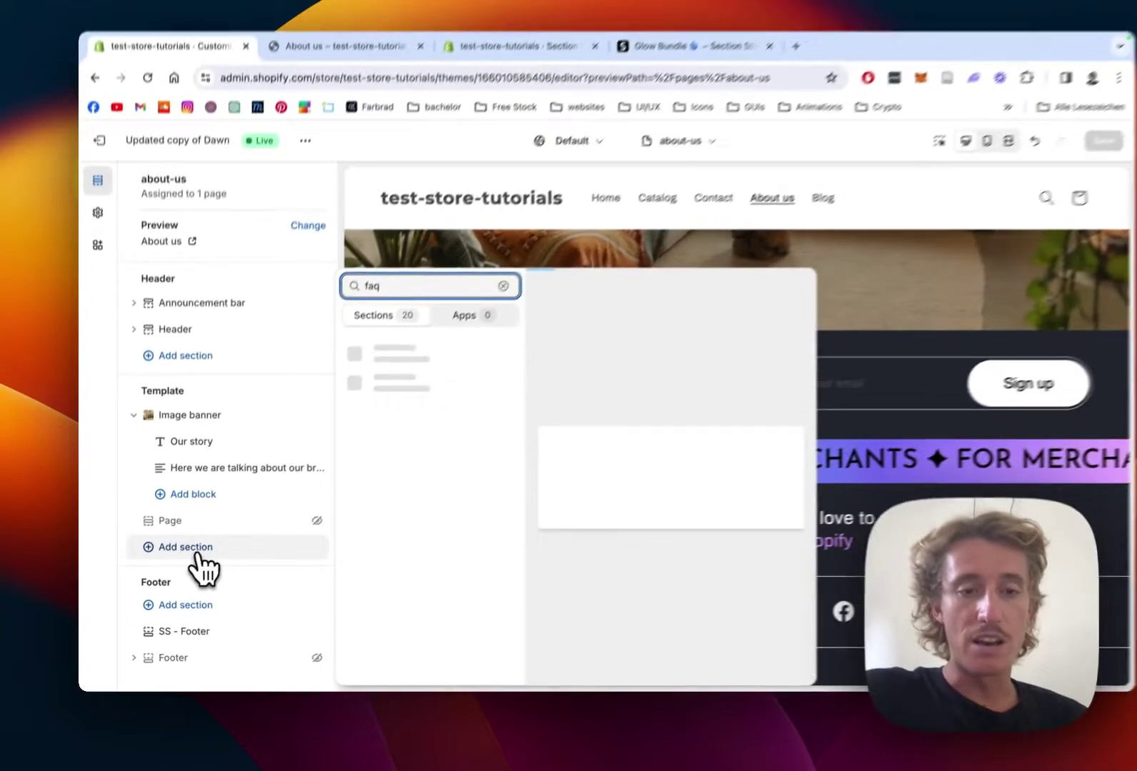
{"action": "key", "text": "Down"}
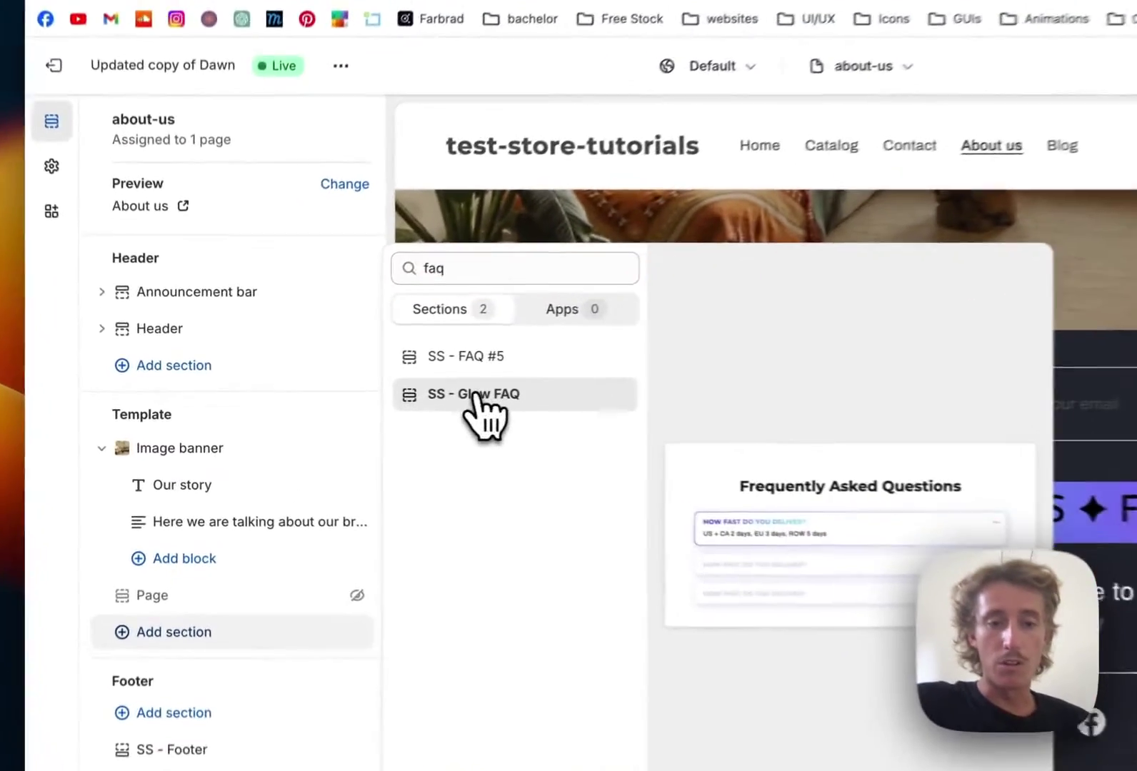
{"action": "left_click", "coordinate": [383, 404]}
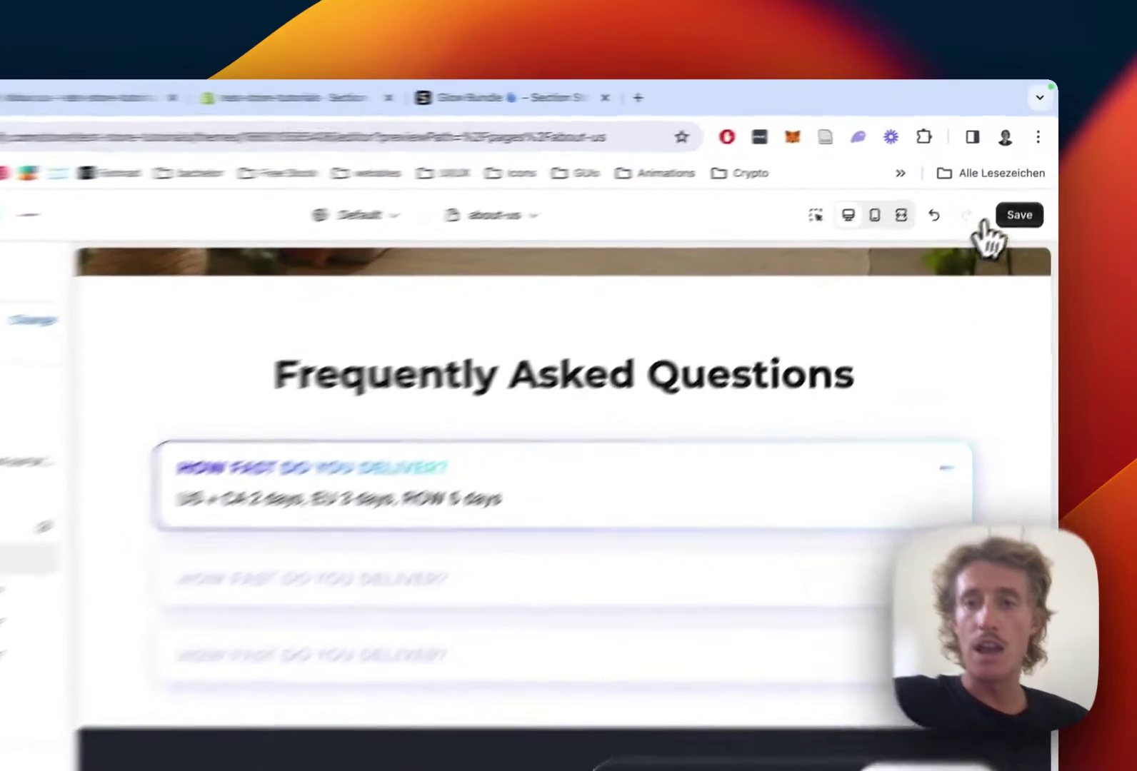
Save, then set the first card to 'Is this tutorial amazing?' answered 'You bet it is!'.
{"action": "left_click", "coordinate": [1029, 181]}
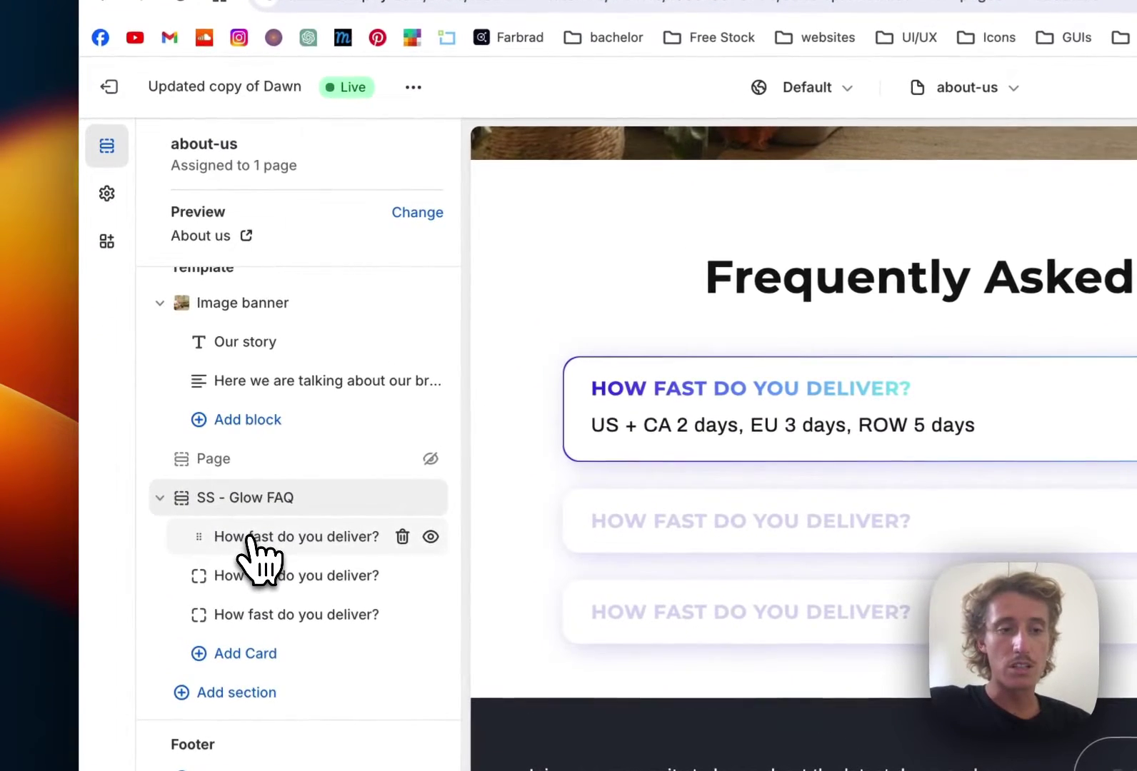
{"action": "left_click", "coordinate": [175, 464]}
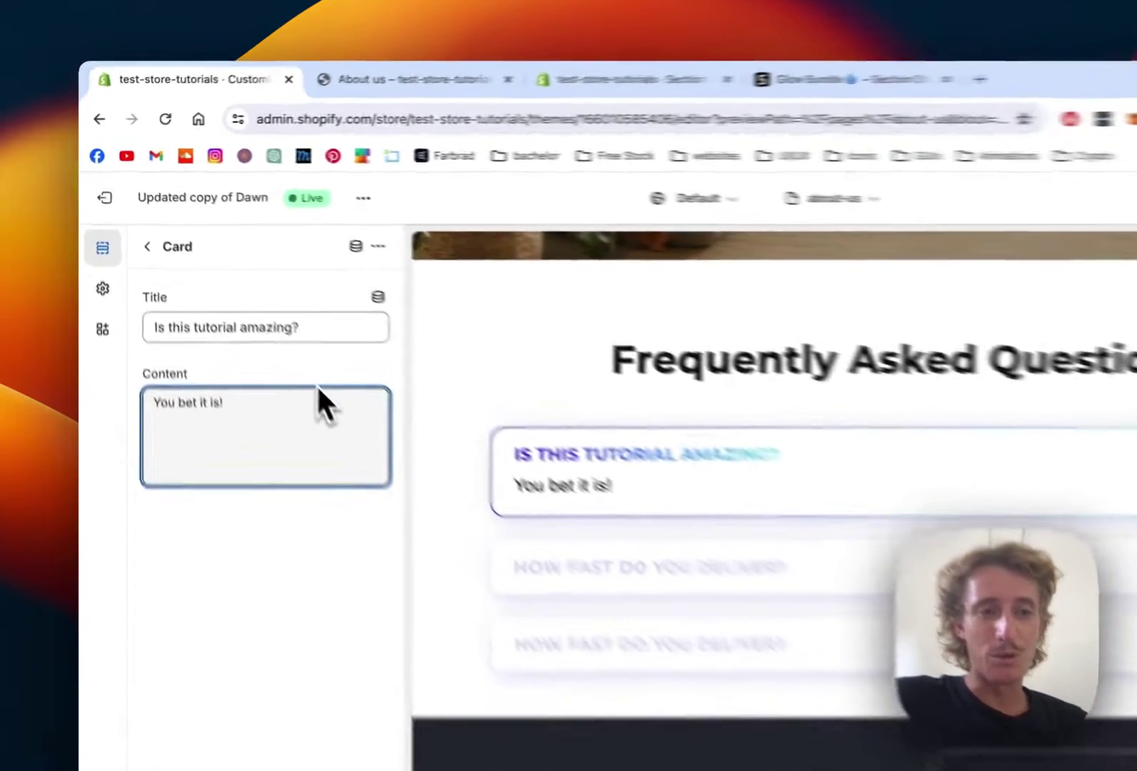
{"action": "left_click", "coordinate": [248, 298]}
{"action": "left_click", "coordinate": [160, 265]}
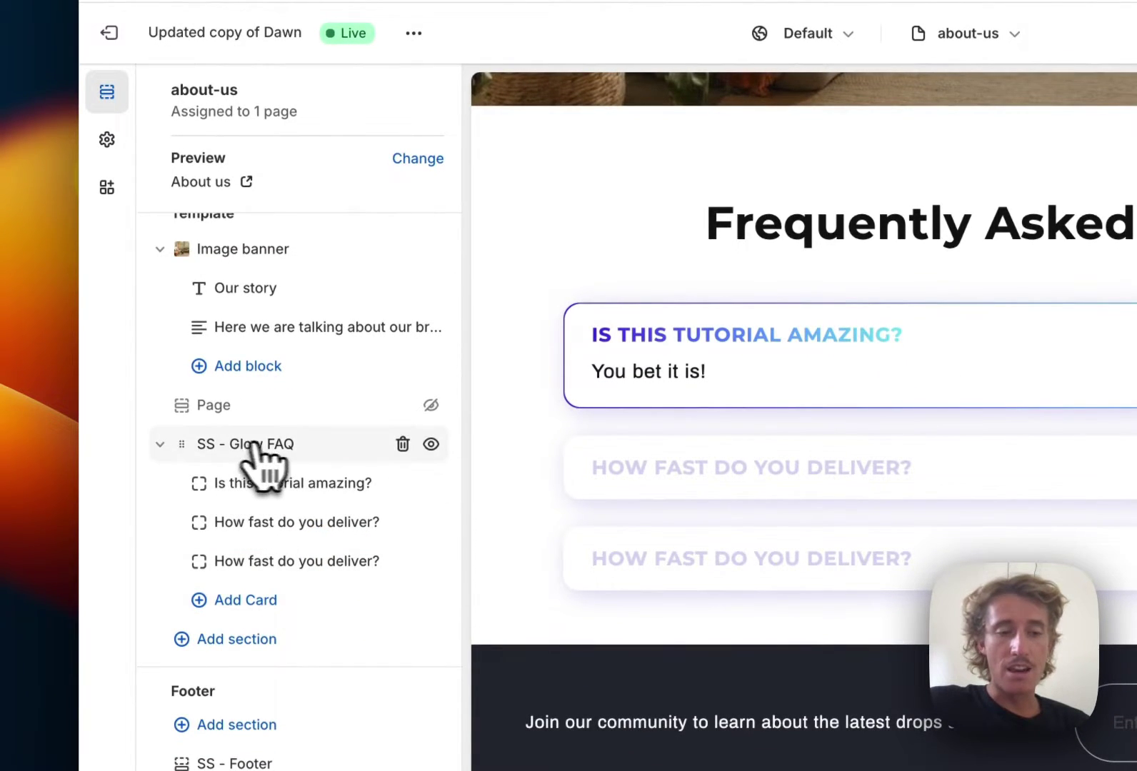
Change the Glow FAQ section title to 'FAQ' and lower the header font size to 36 px.
{"action": "left_click", "coordinate": [286, 450]}
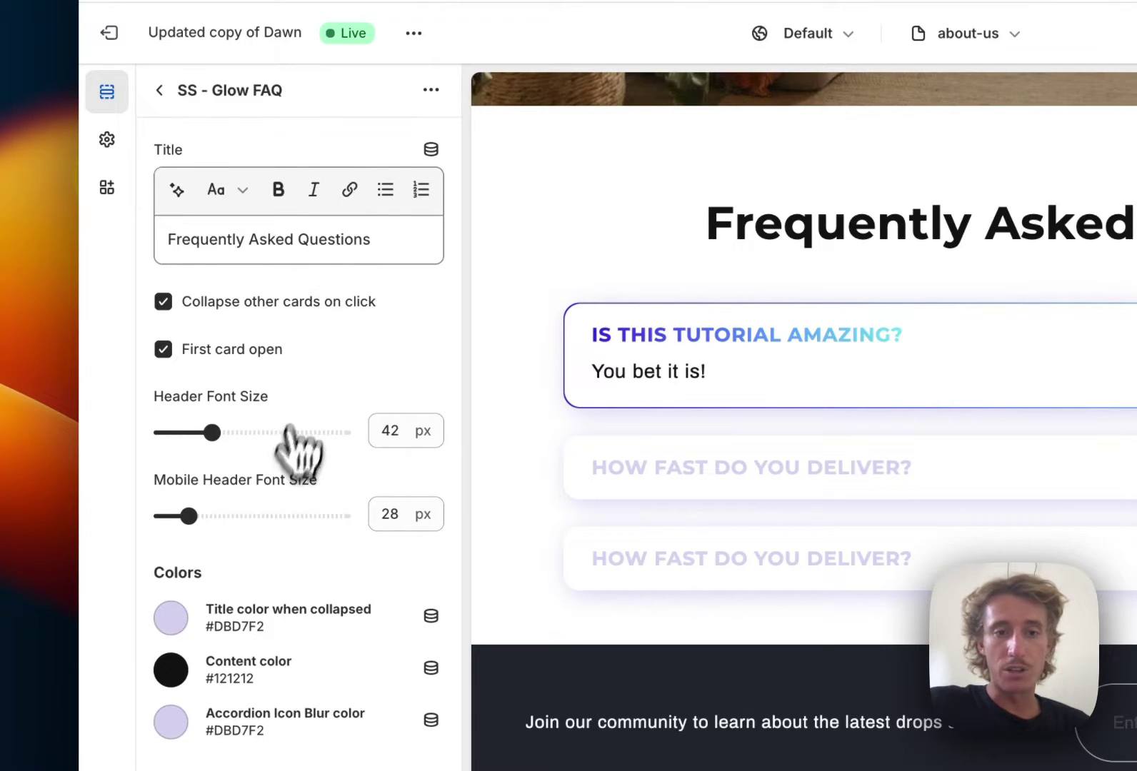
{"action": "scroll", "coordinate": [368, 275], "scroll_direction": "down", "scroll_amount": 1}
{"action": "left_click_drag", "start_coordinate": [372, 219], "coordinate": [232, 218]}
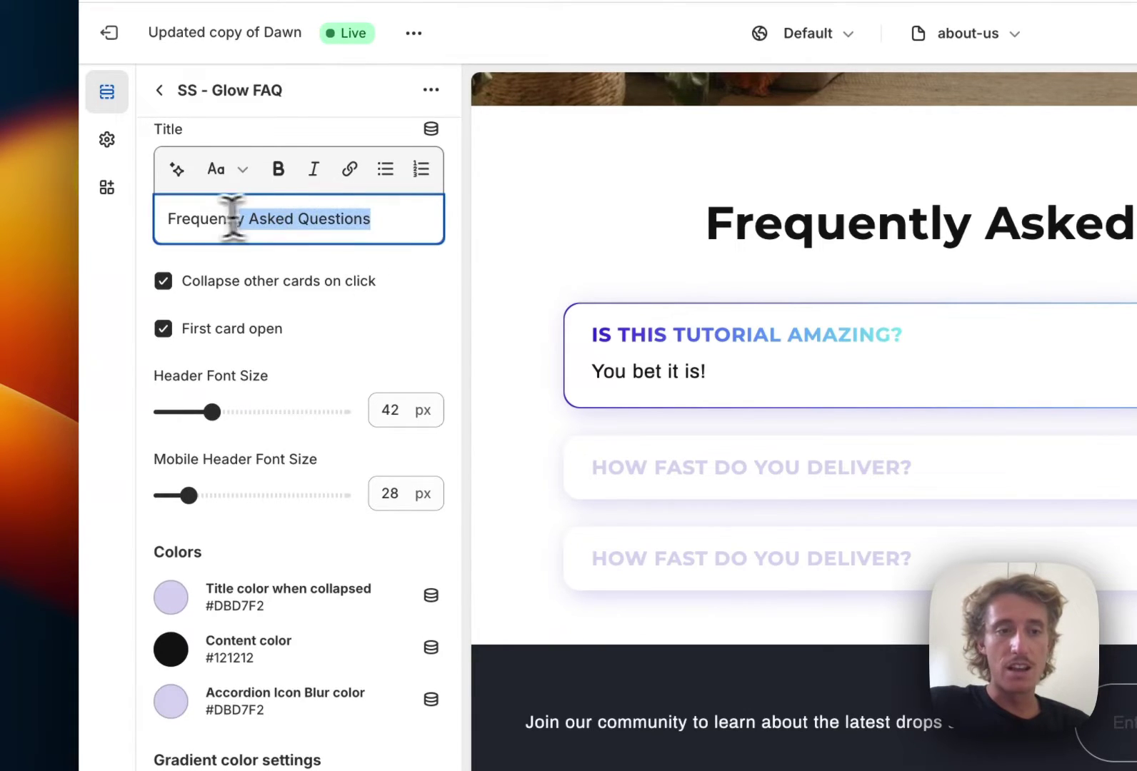
{"action": "type", "text": "FAQ"}
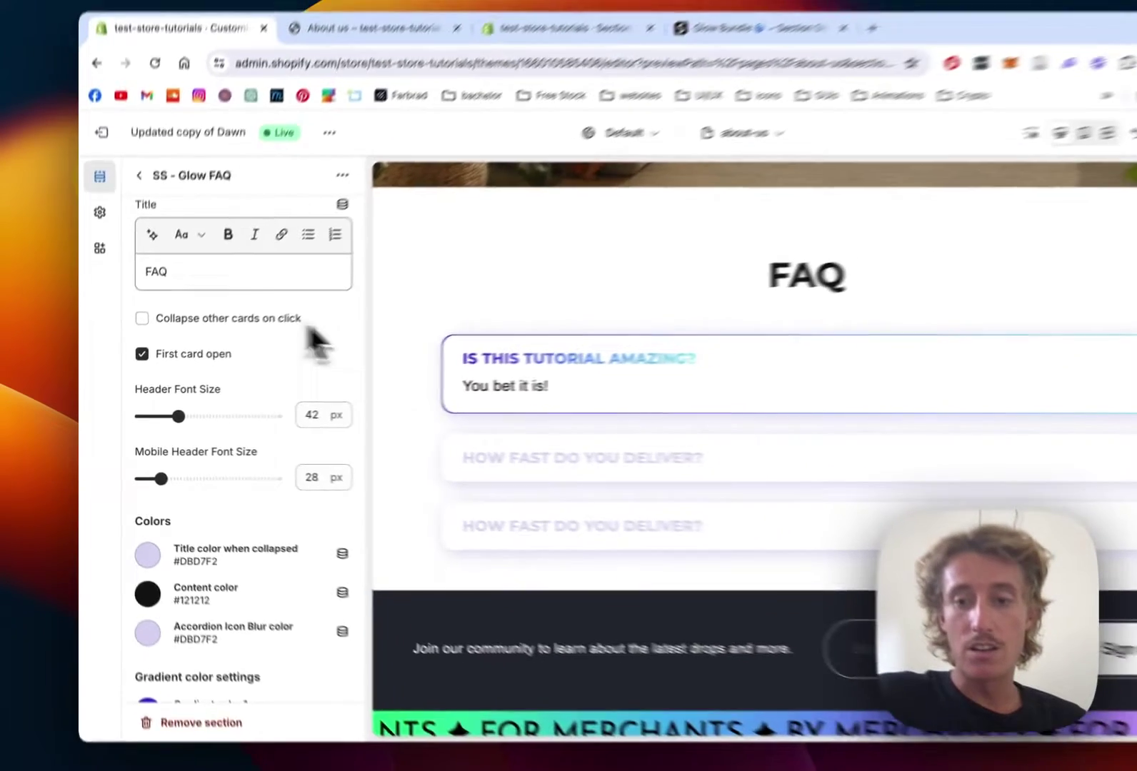
{"action": "scroll", "coordinate": [257, 386], "scroll_direction": "down", "scroll_amount": 1}
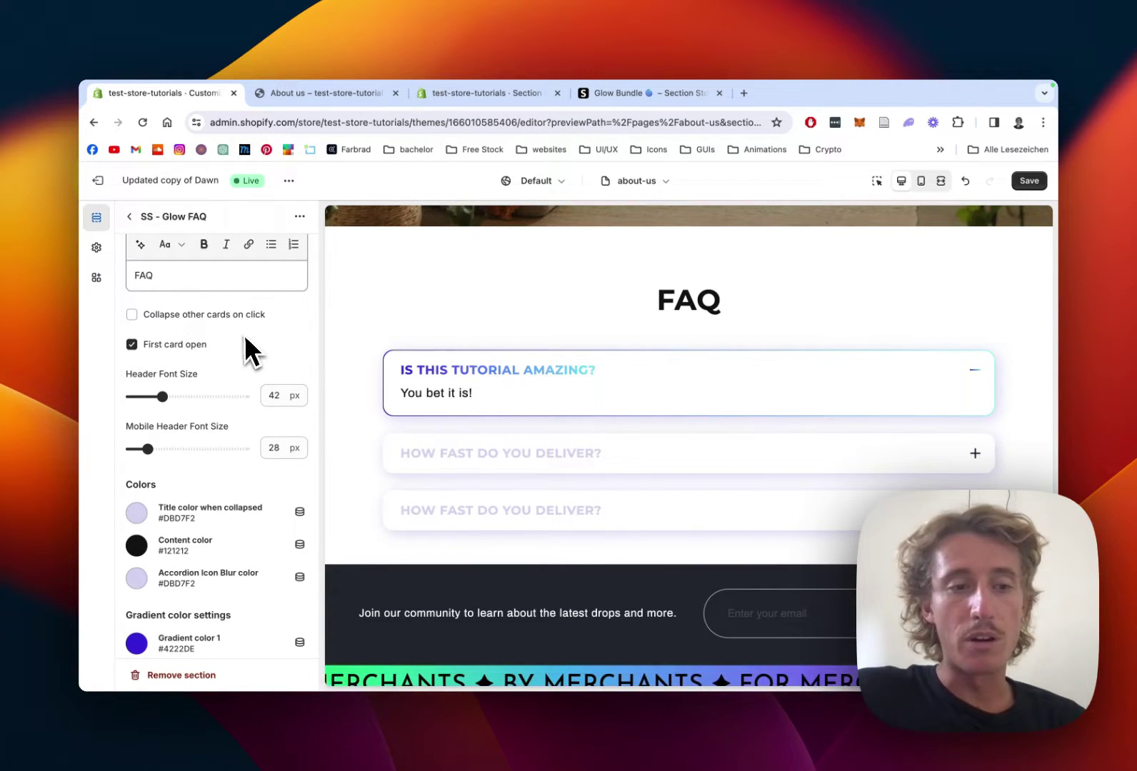
{"action": "scroll", "coordinate": [279, 339], "scroll_direction": "down", "scroll_amount": 2}
{"action": "left_click_drag", "start_coordinate": [195, 365], "coordinate": [183, 366]}
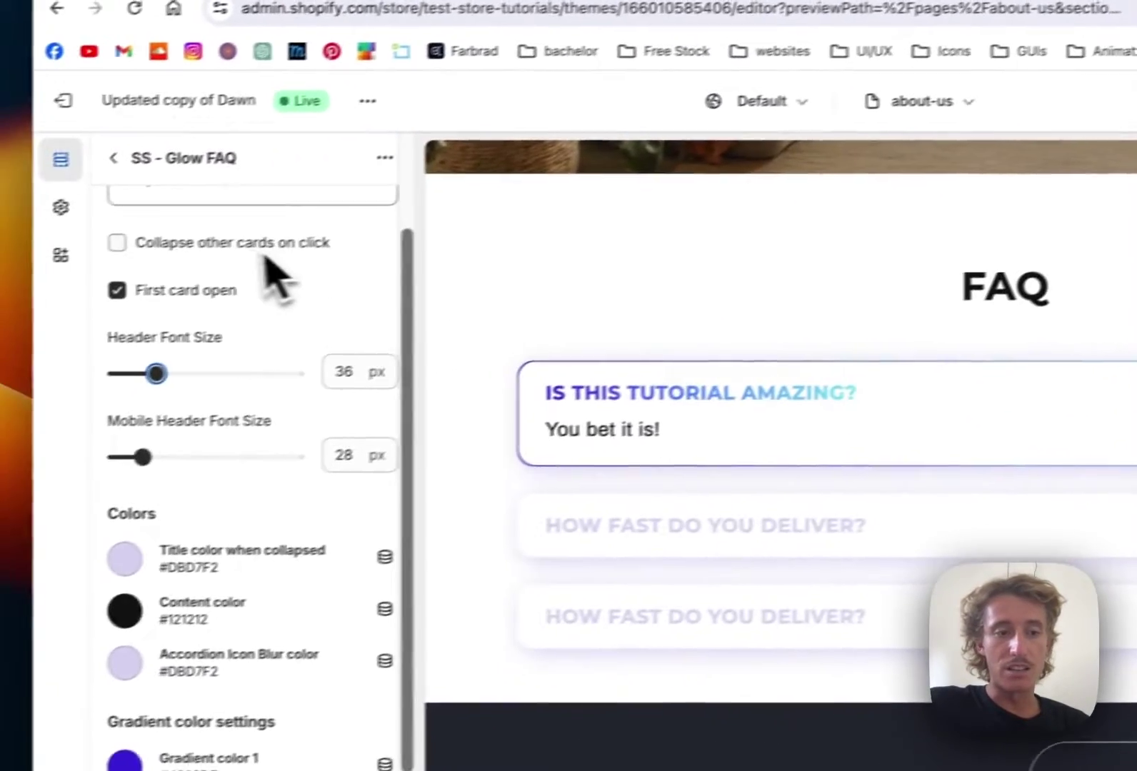
{"action": "scroll", "coordinate": [273, 273], "scroll_direction": "down", "scroll_amount": 3}
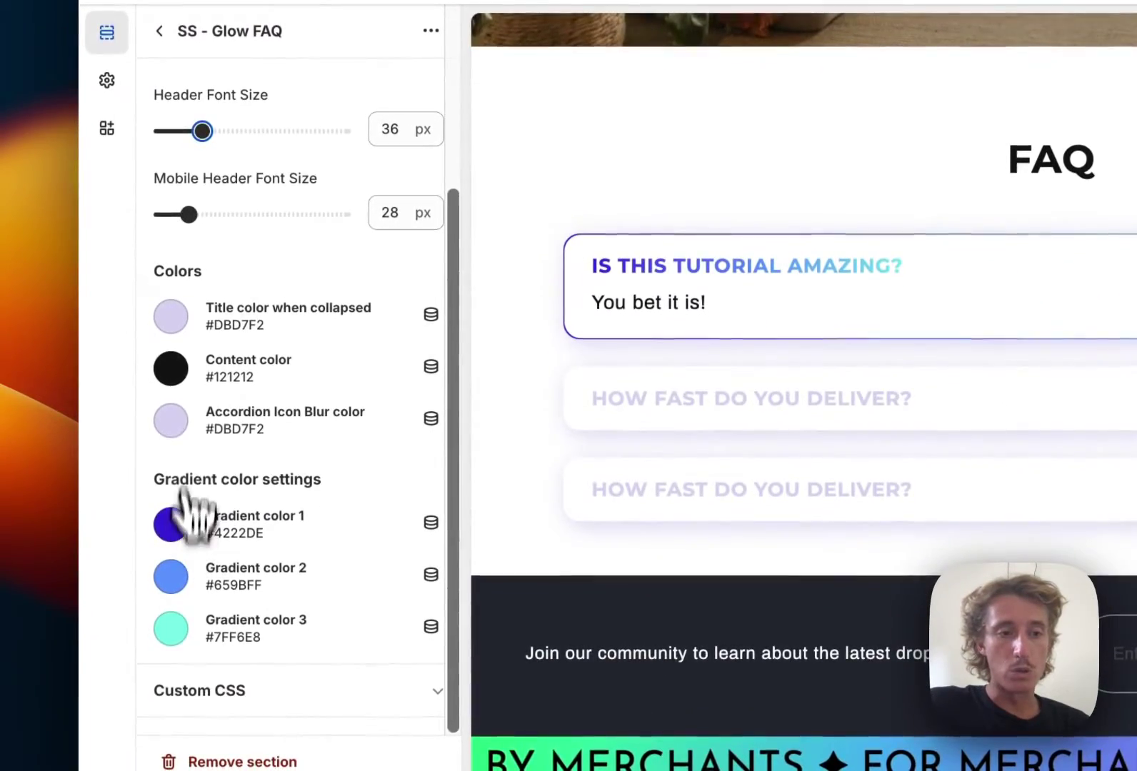
Set Content color to blue #1773B0 and Gradient color 1 to red #DD1D1D, then save.
{"action": "left_click", "coordinate": [173, 368]}
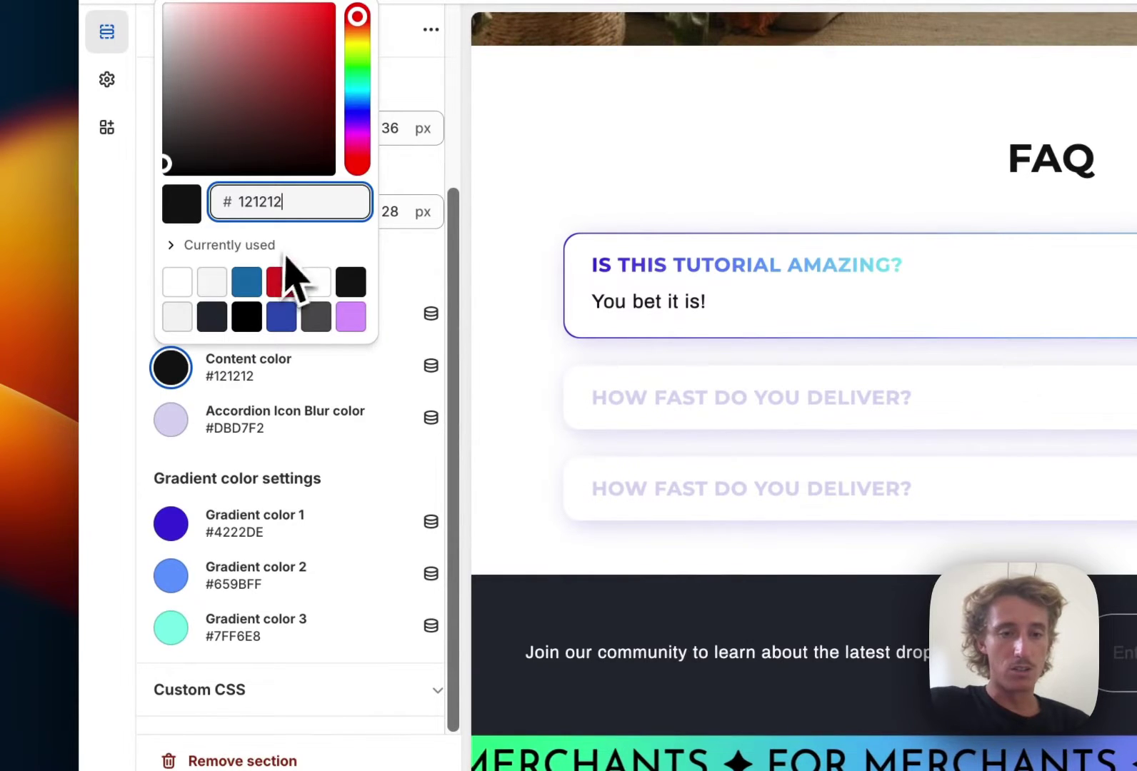
{"action": "left_click", "coordinate": [247, 282]}
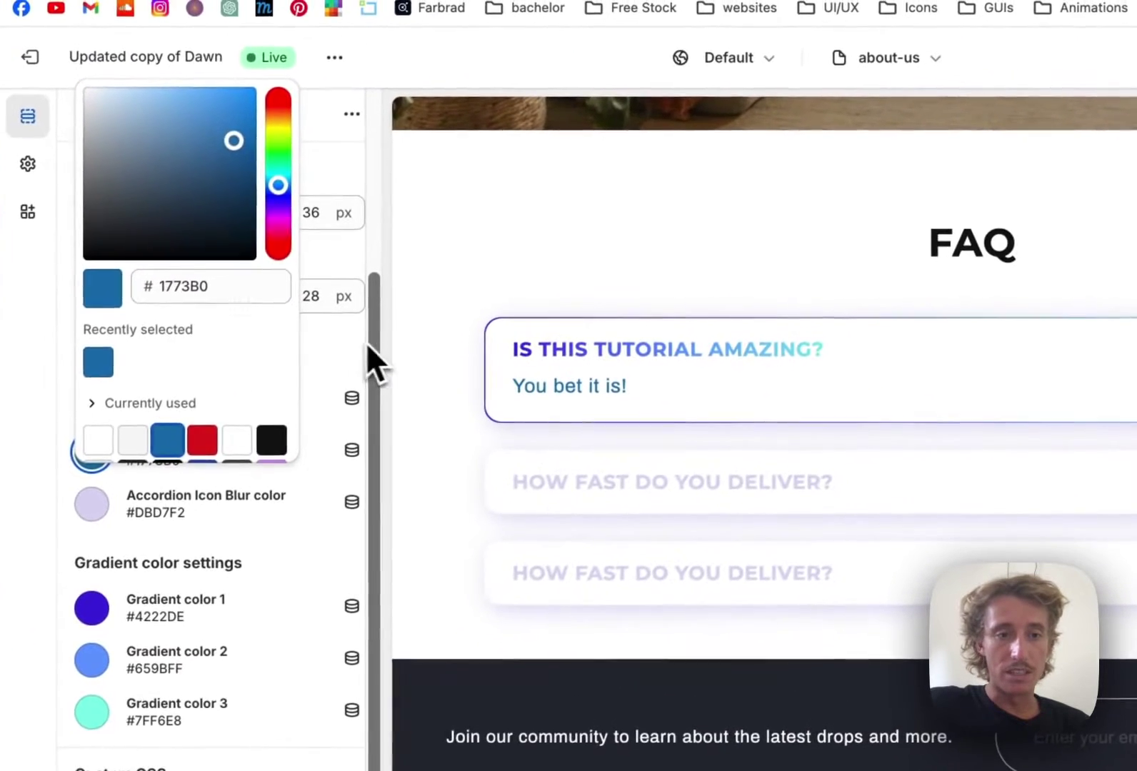
{"action": "left_click", "coordinate": [432, 268]}
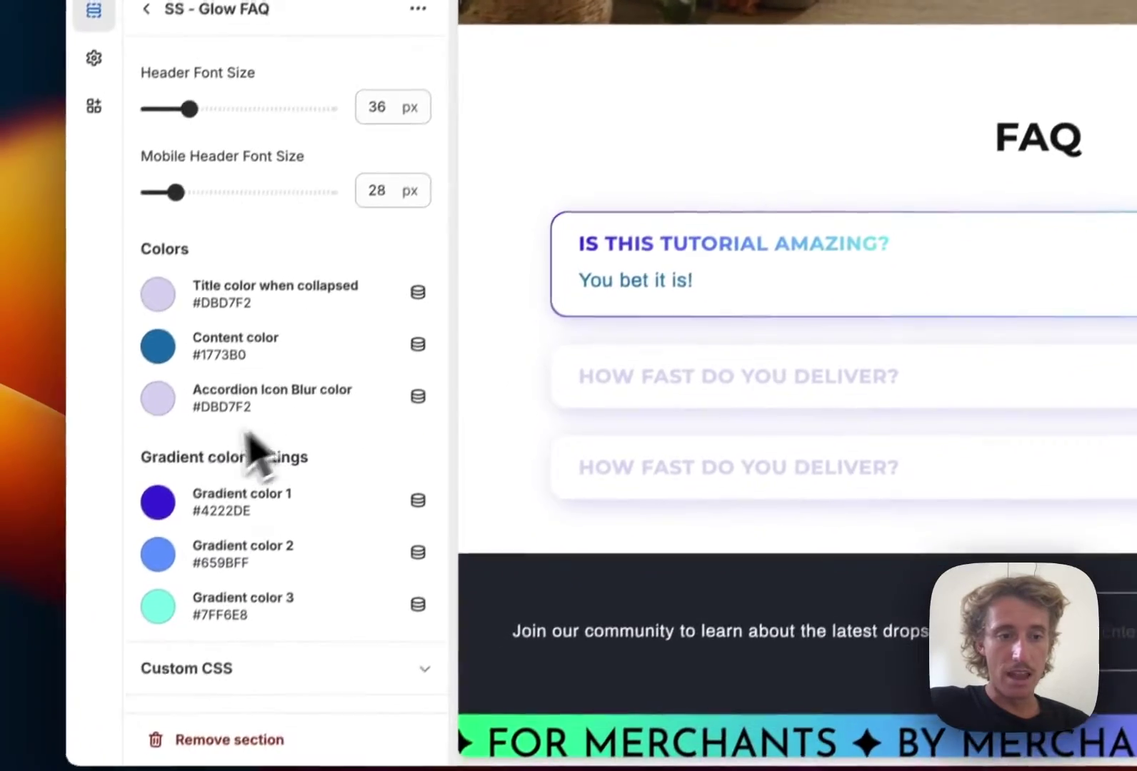
{"action": "left_click", "coordinate": [104, 593]}
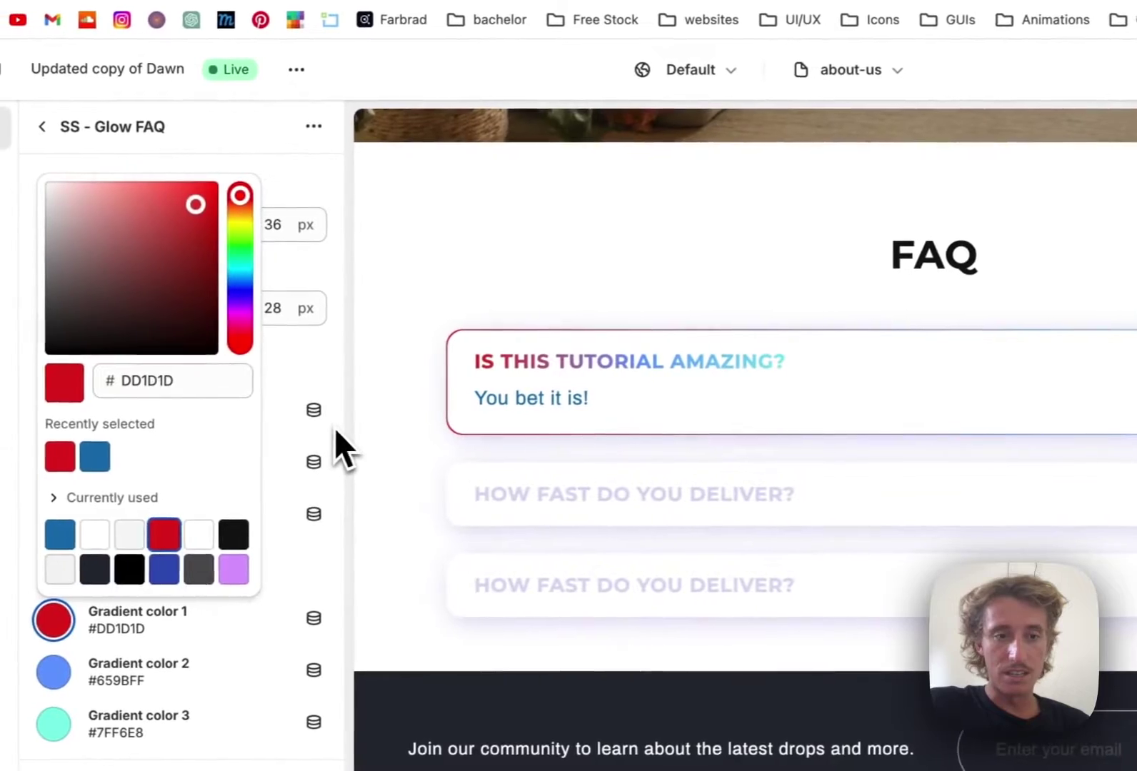
{"action": "left_click", "coordinate": [464, 308]}
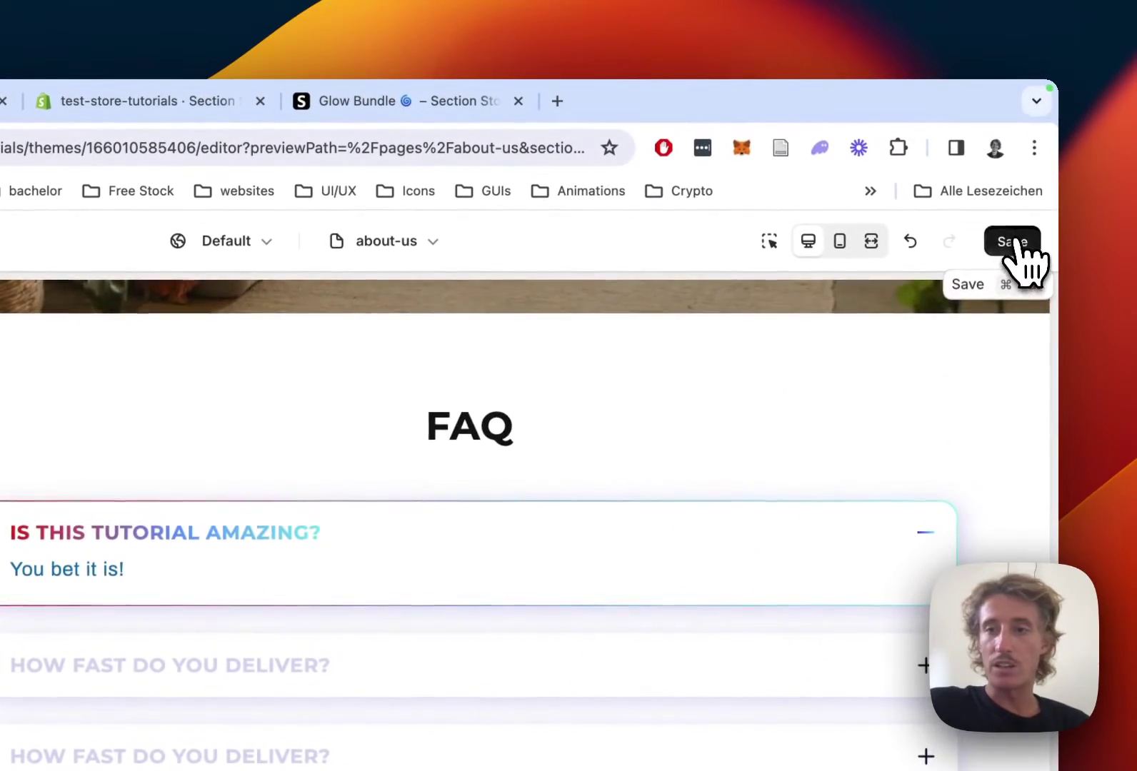
{"action": "left_click", "coordinate": [1013, 243]}
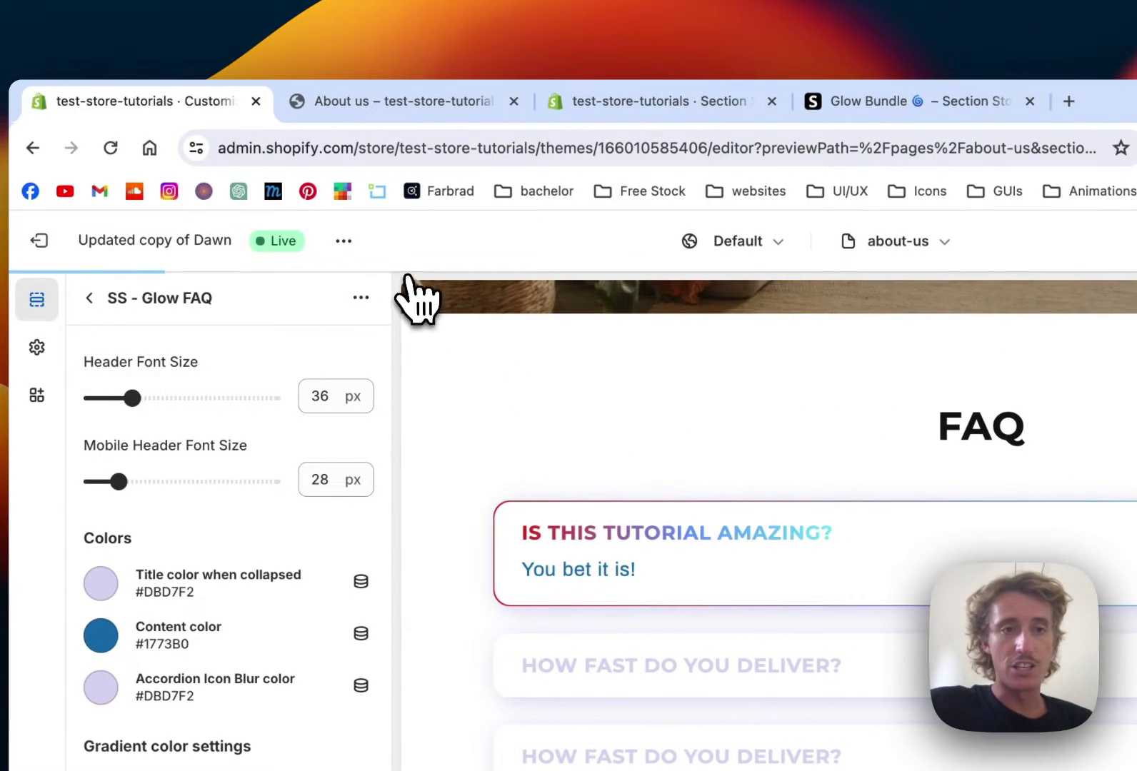
On the live About us page, scroll to the restyled FAQ and expand the second delivery question.
{"action": "left_click", "coordinate": [369, 107]}
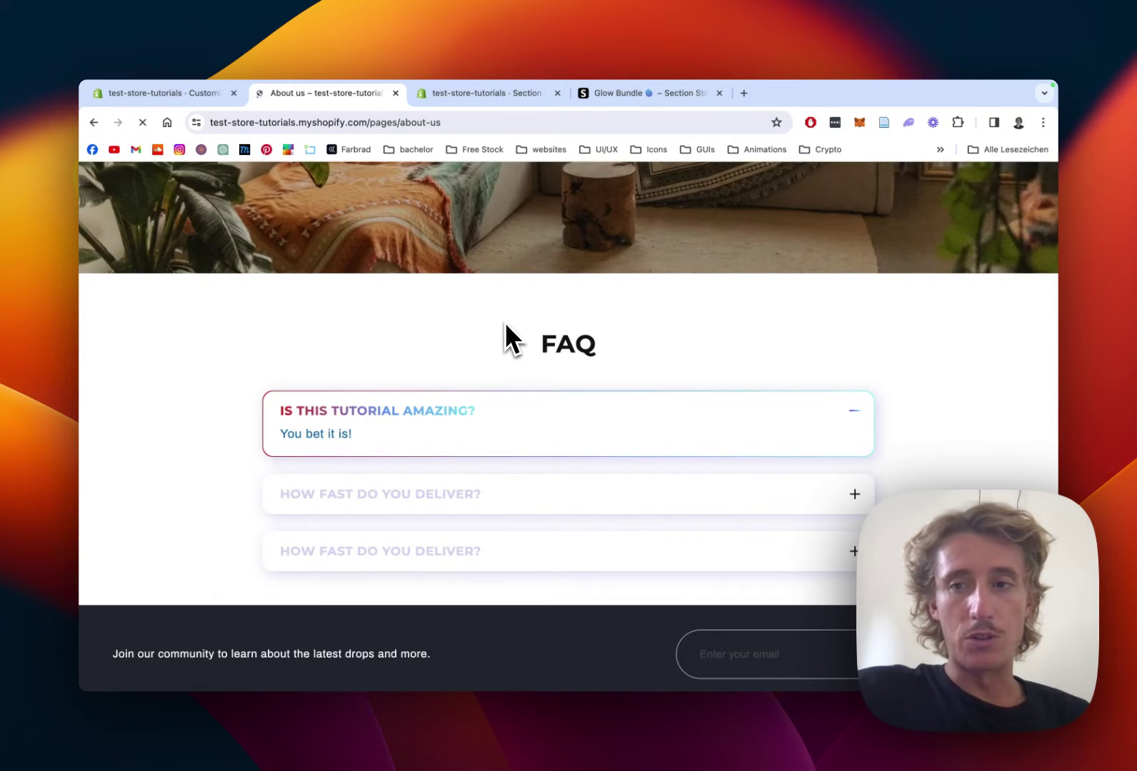
{"action": "scroll", "coordinate": [505, 325], "scroll_direction": "down", "scroll_amount": 5}
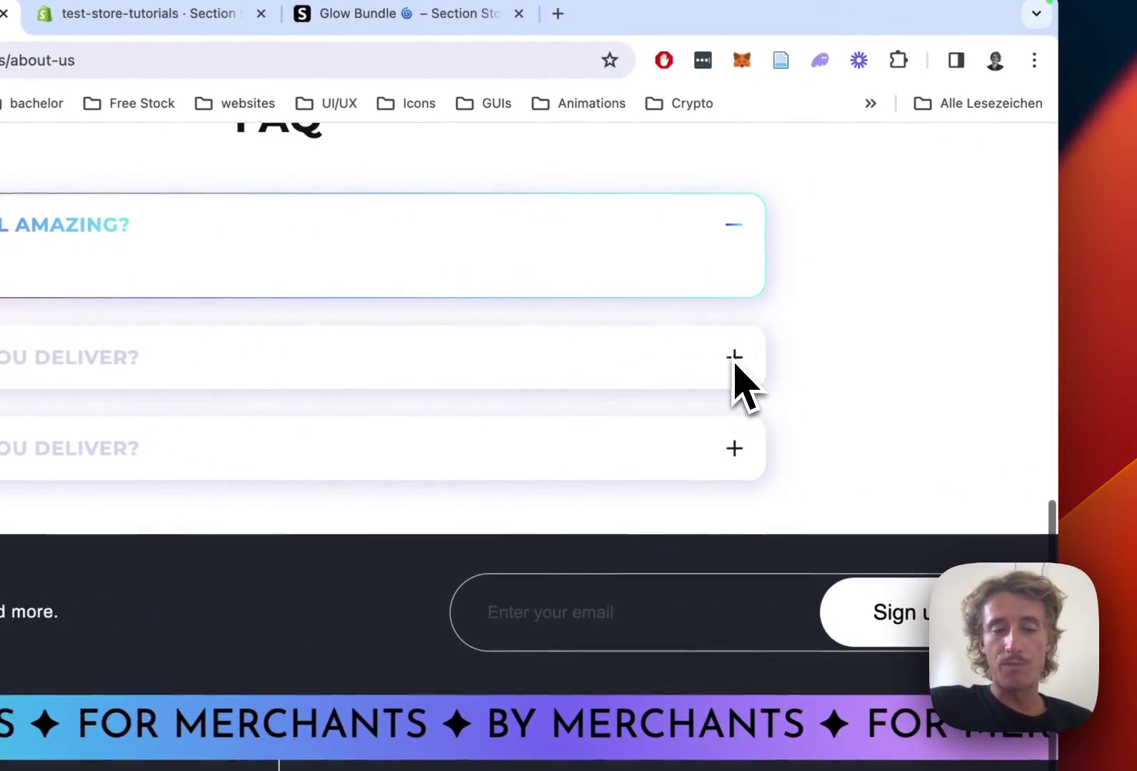
{"action": "left_click", "coordinate": [769, 344]}
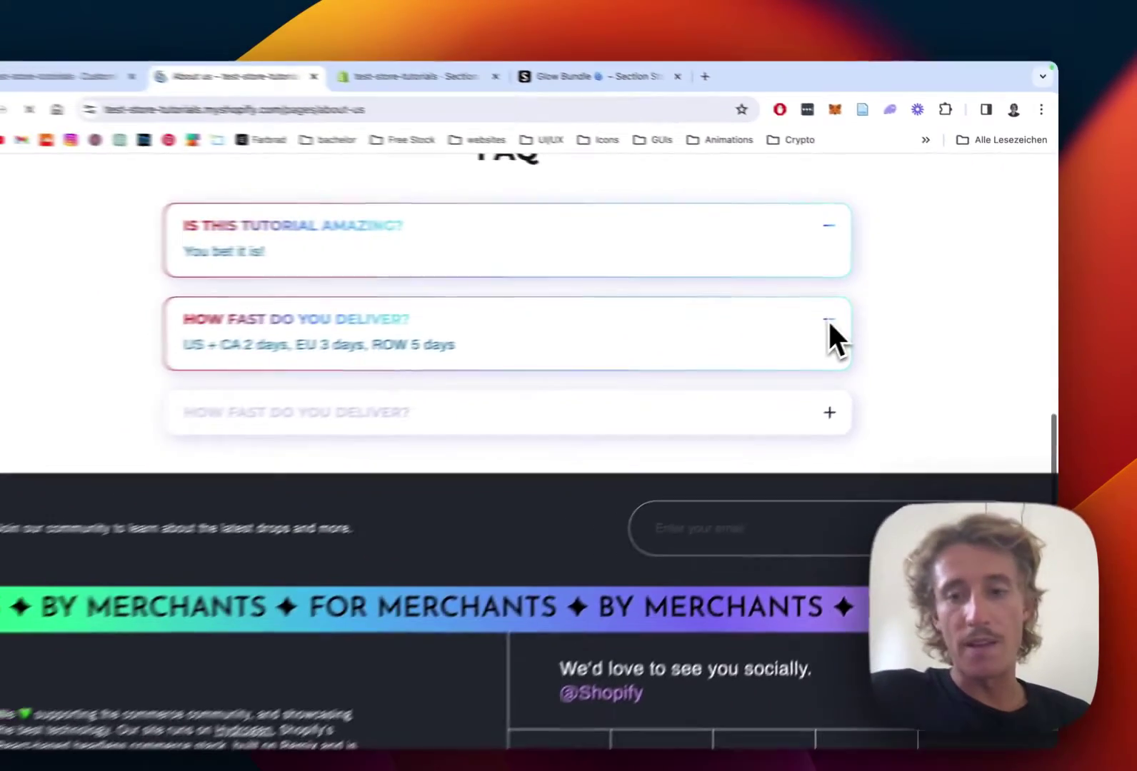
{"action": "scroll", "coordinate": [854, 313], "scroll_direction": "up", "scroll_amount": 3}
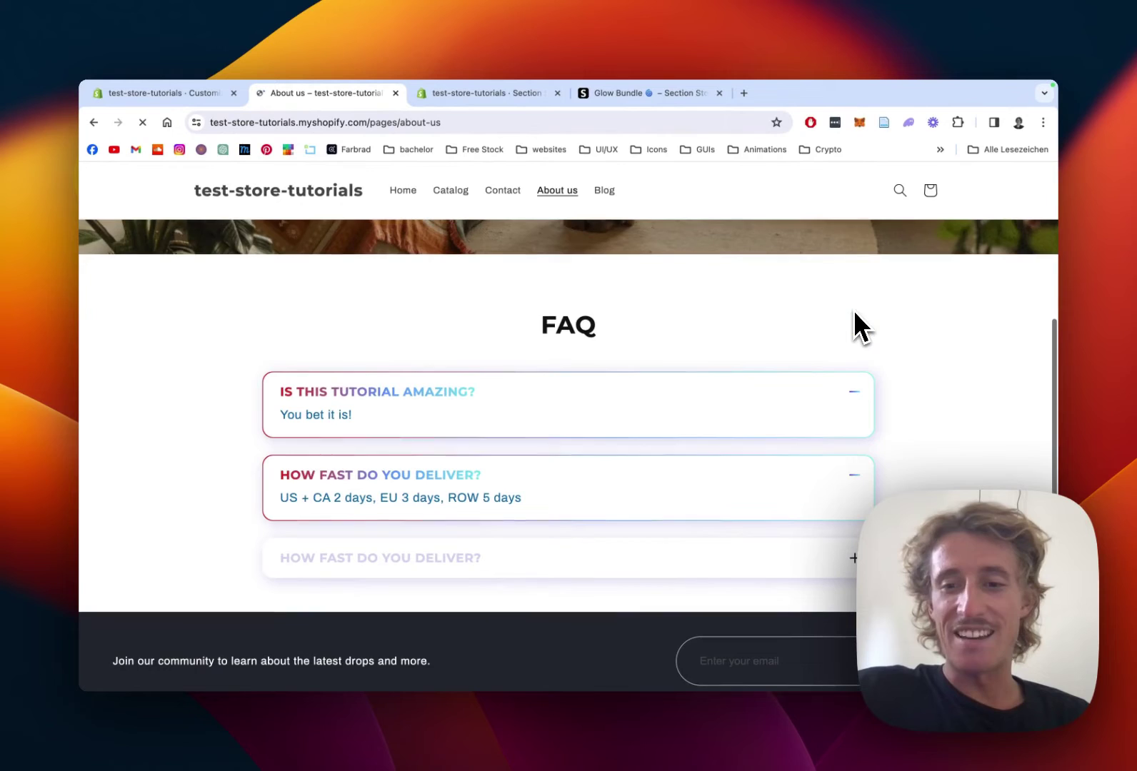